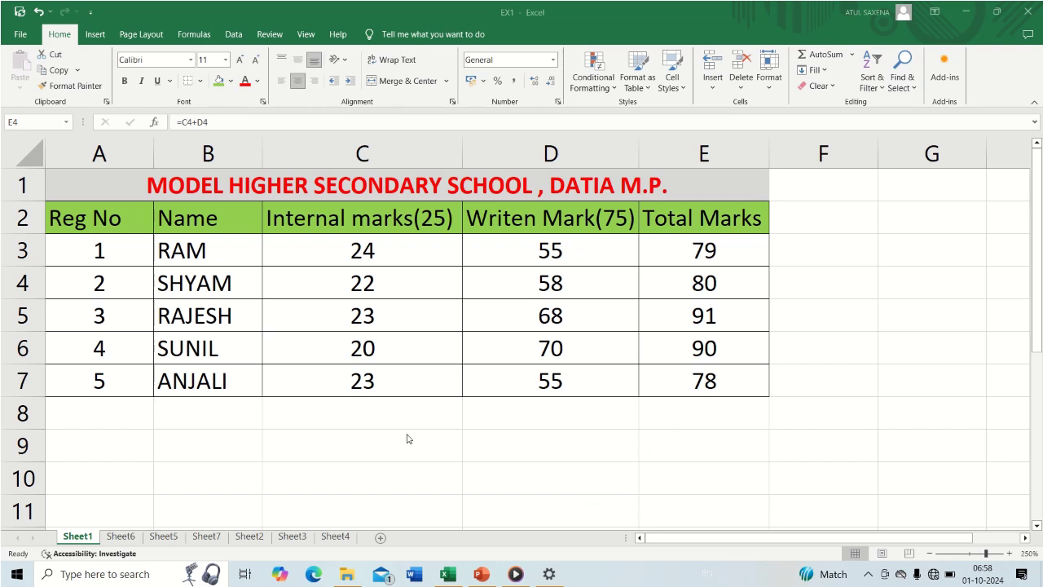
Step: Switch to the blank Sheet6 and zoom the view to 200%
left_click(122, 536)
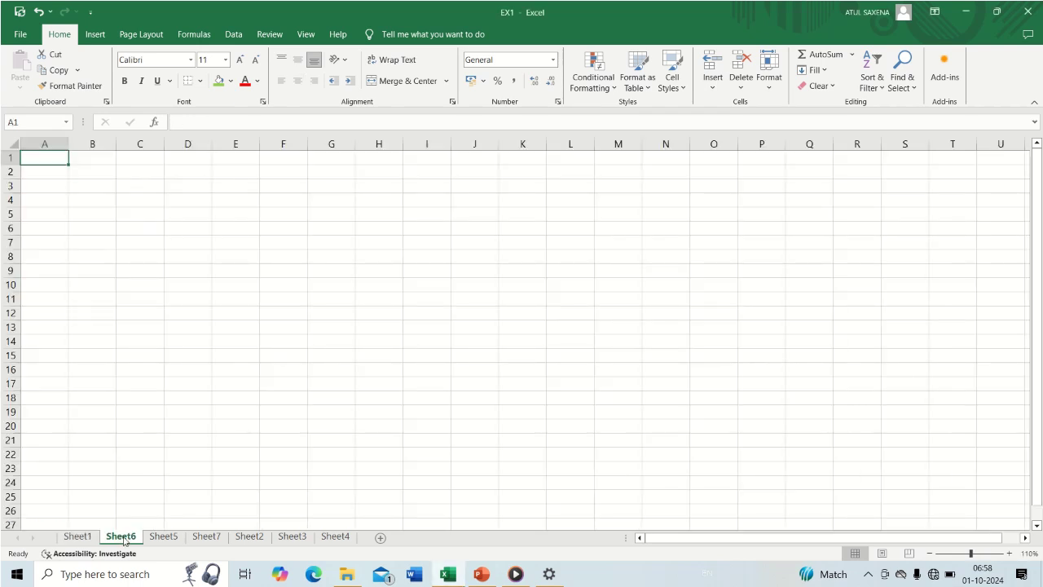
left_click(1009, 554)
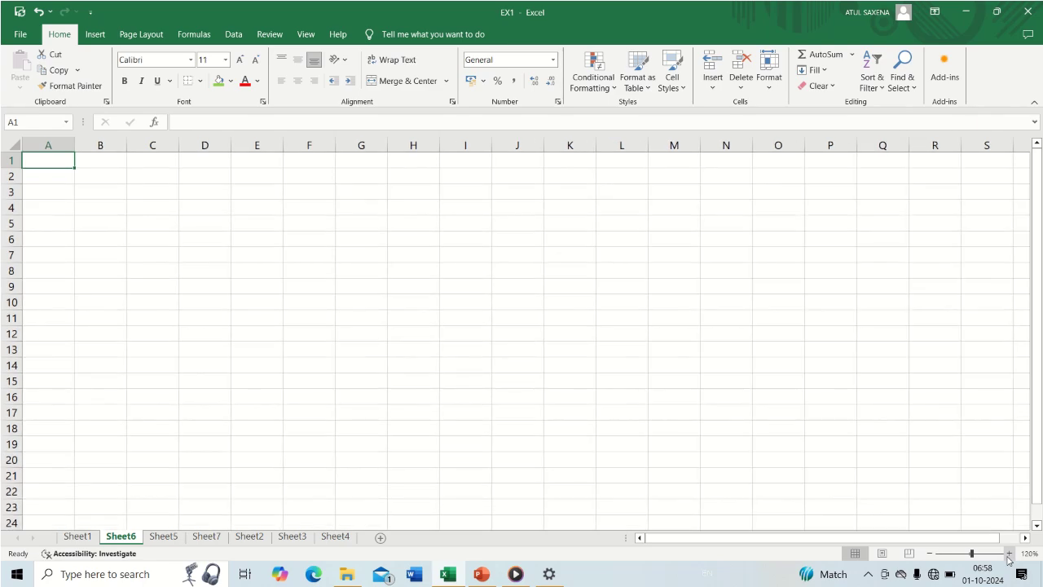
left_click(1010, 555)
left_click(1009, 554)
left_click(1009, 554)
left_click(1009, 554)
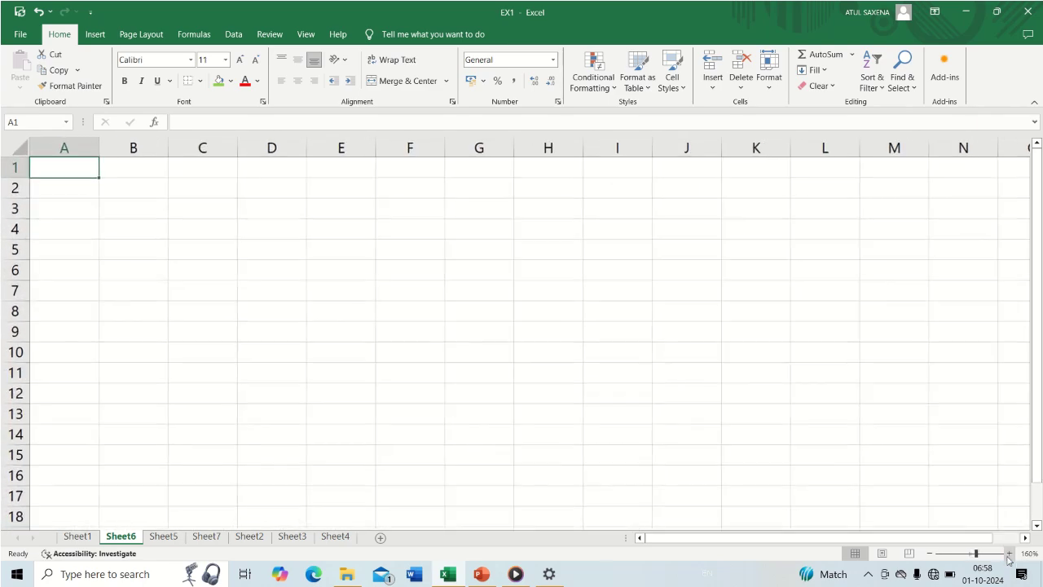
left_click(1009, 554)
left_click(1010, 554)
left_click(1009, 554)
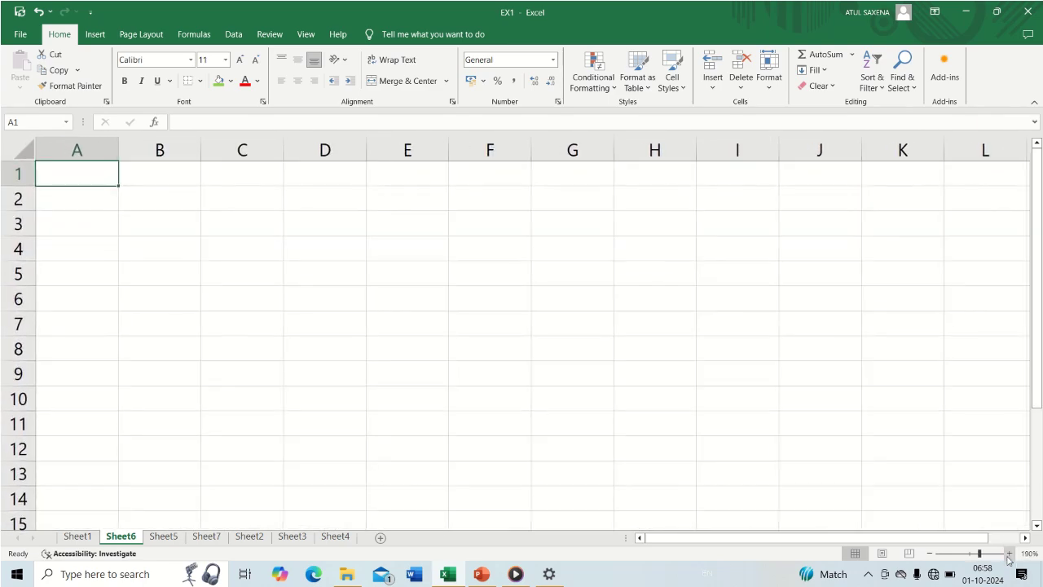
left_click(1009, 554)
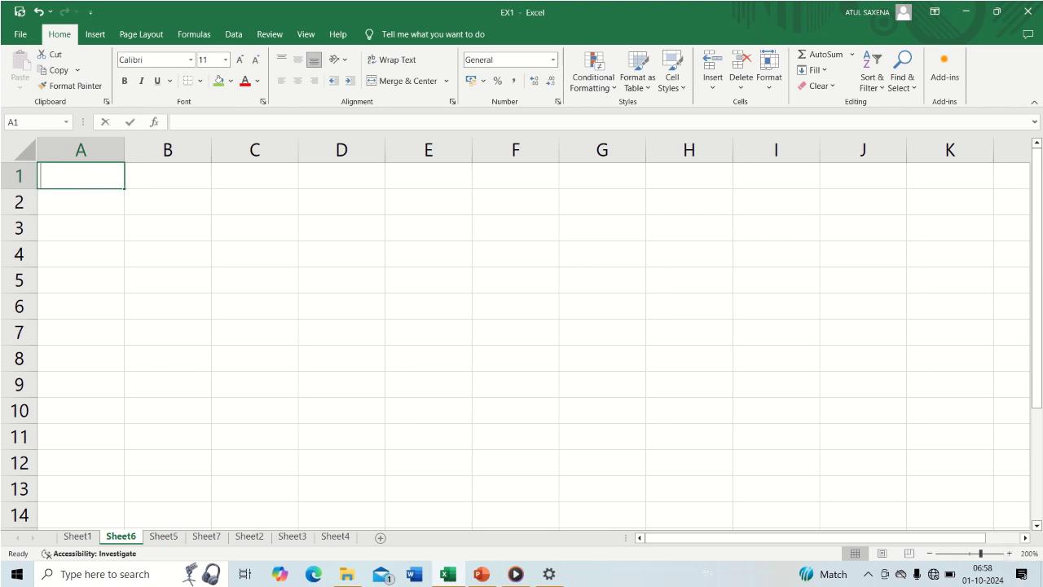
Step: Enter the title 'Model Higher Secondary School , Datia' in cell A1
type("mo")
key("BackSpace")
key("BackSpace")
type("M")
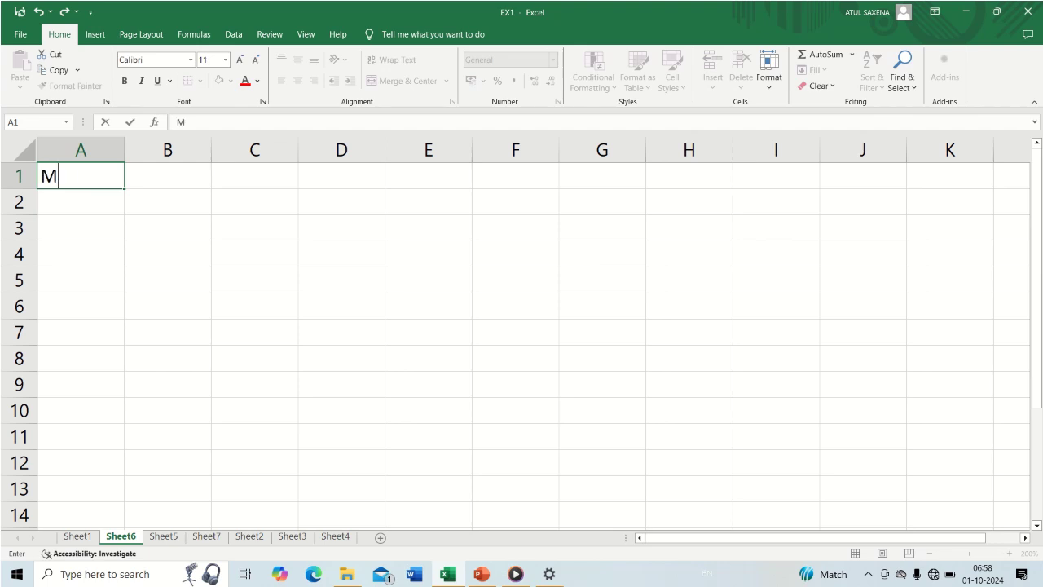
type("Odel")
type(" Hi")
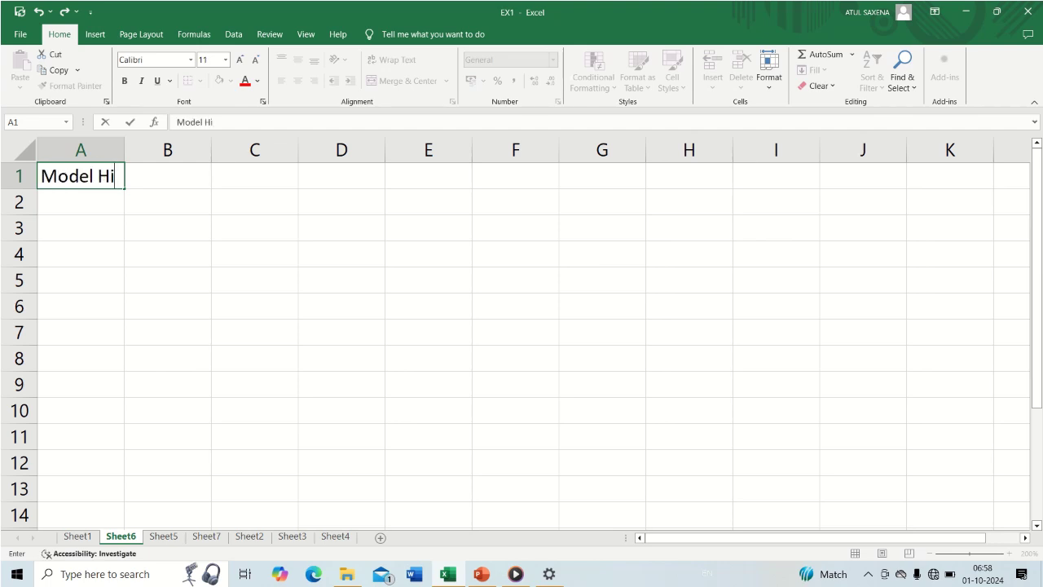
type("gher SE")
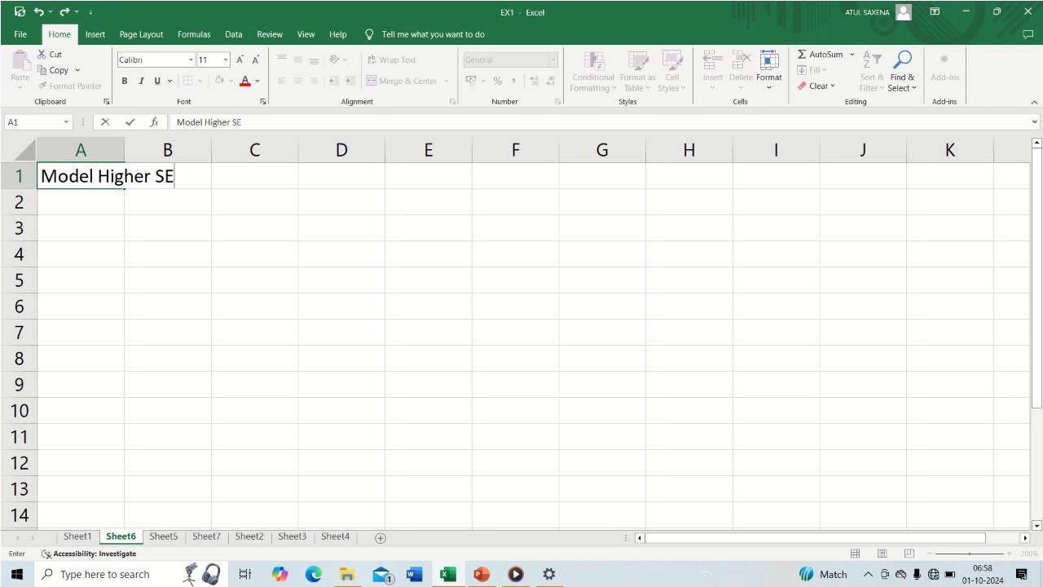
type("con")
type("dary ")
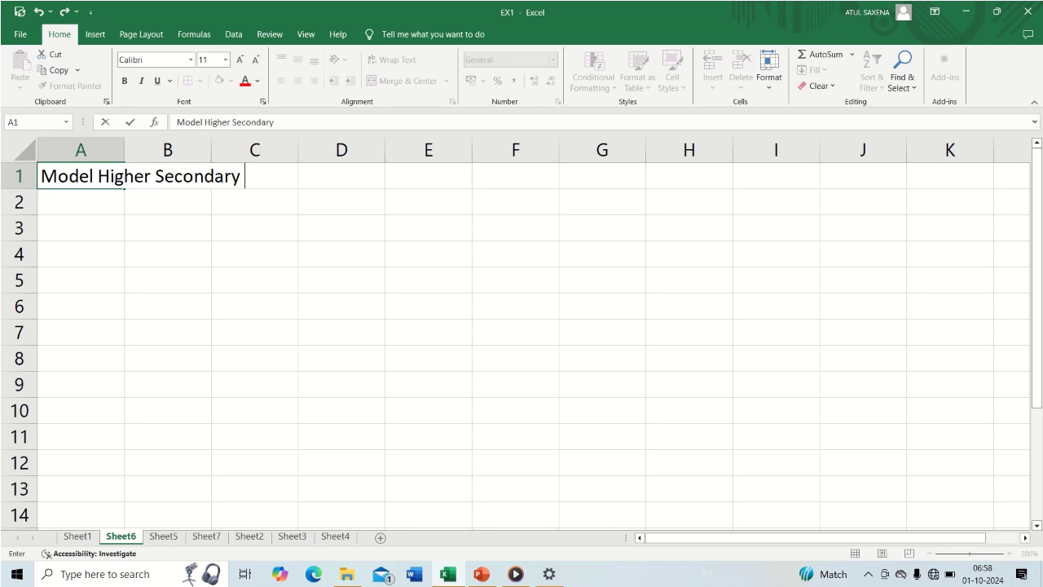
type("School ")
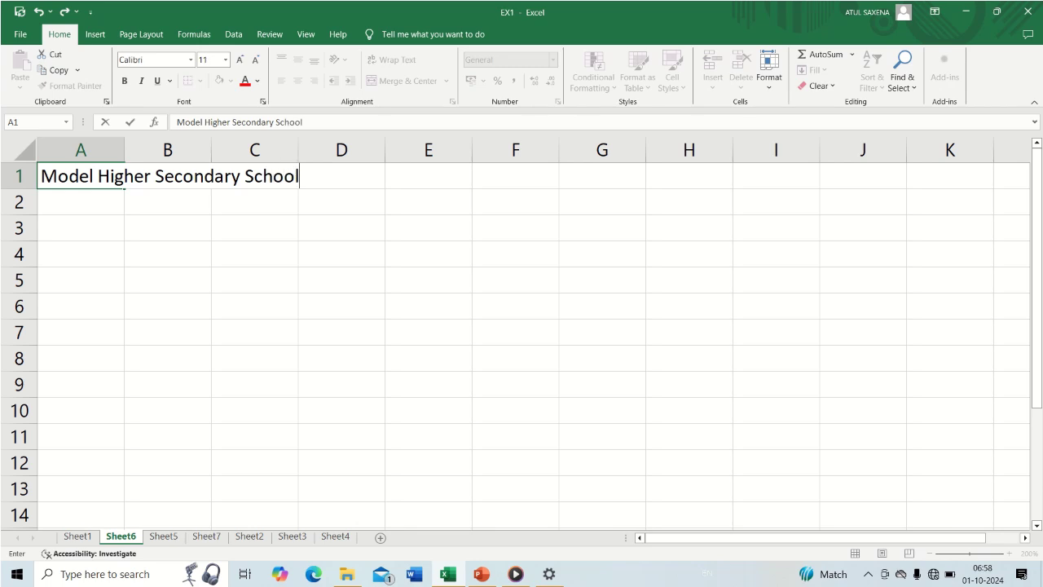
type(",")
type(" Datia")
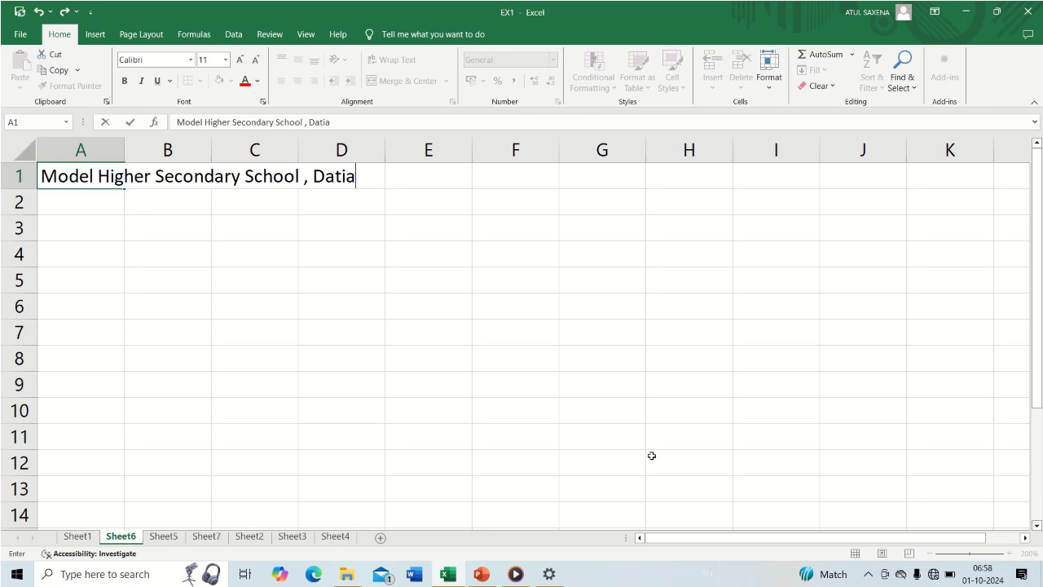
left_click(75, 202)
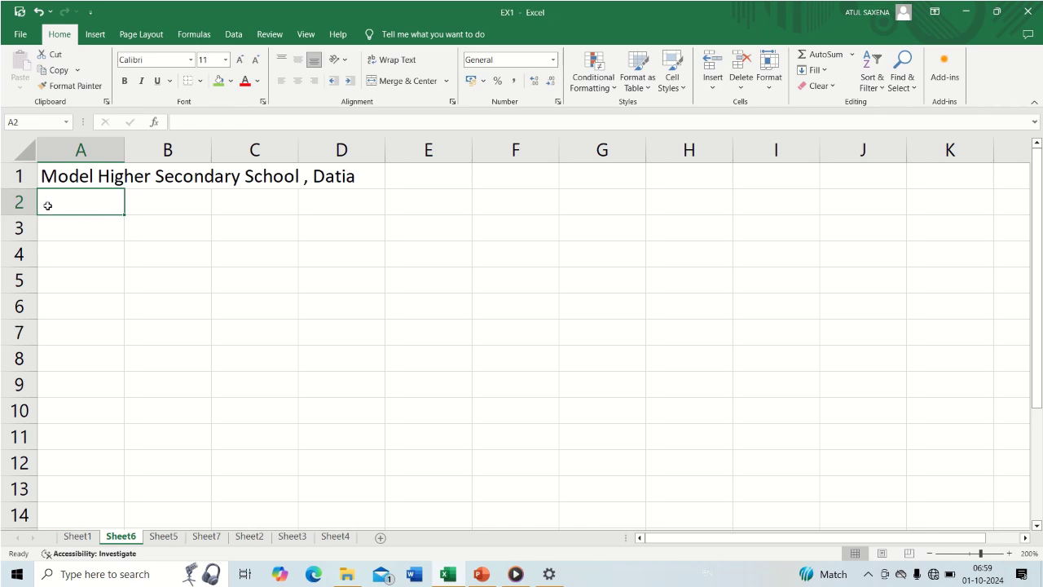
Step: Enter the headings regno, name and internal mark(25) in A2:C2
type("regn")
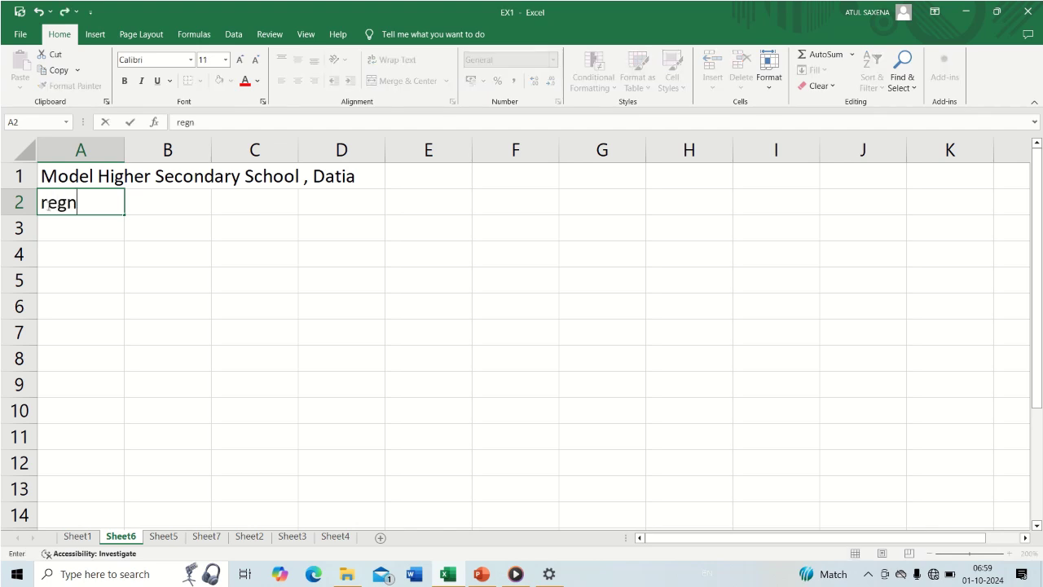
type("o")
key("Tab")
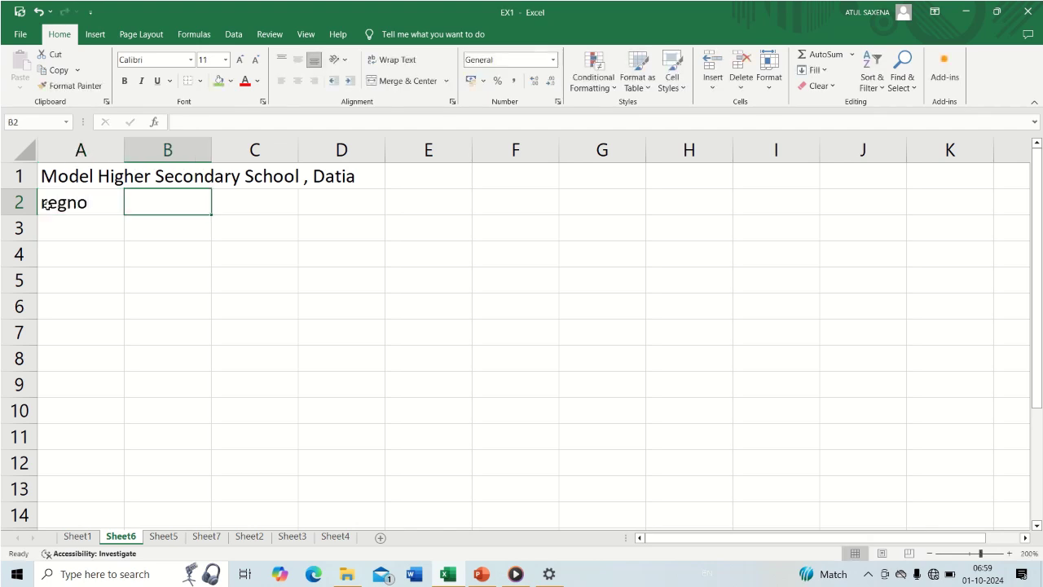
type("name")
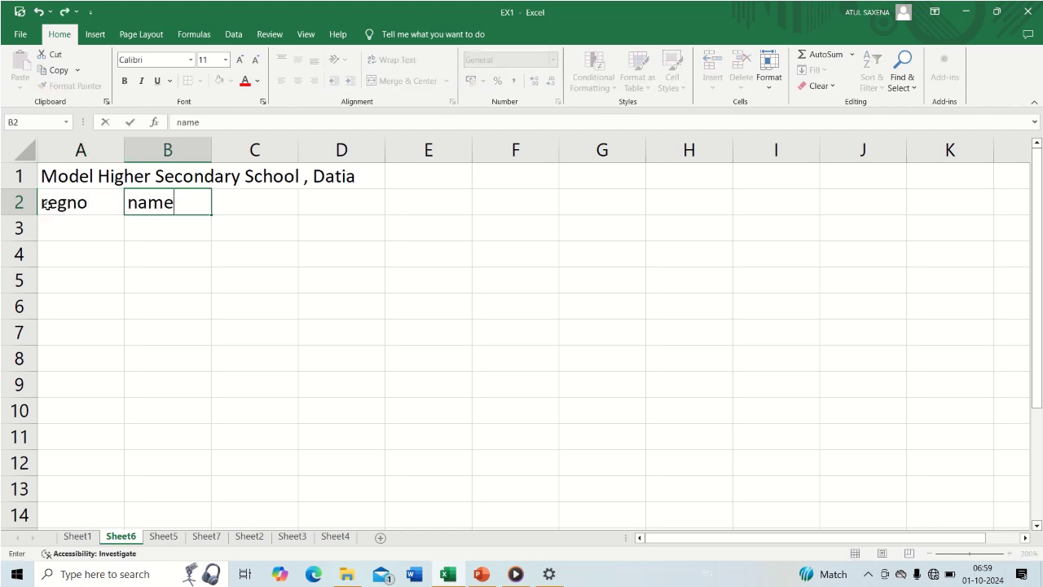
key("Tab")
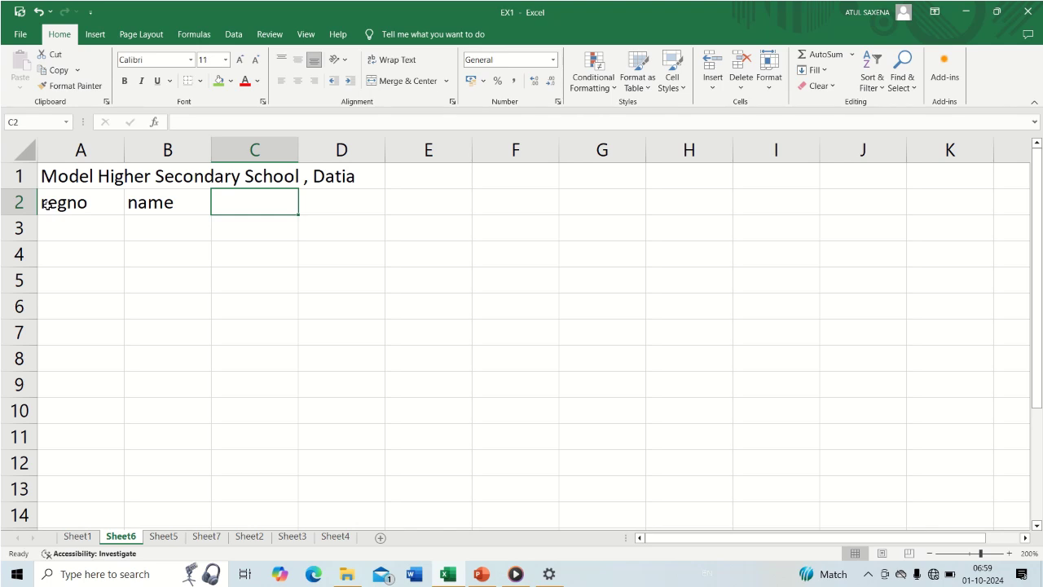
type("interna")
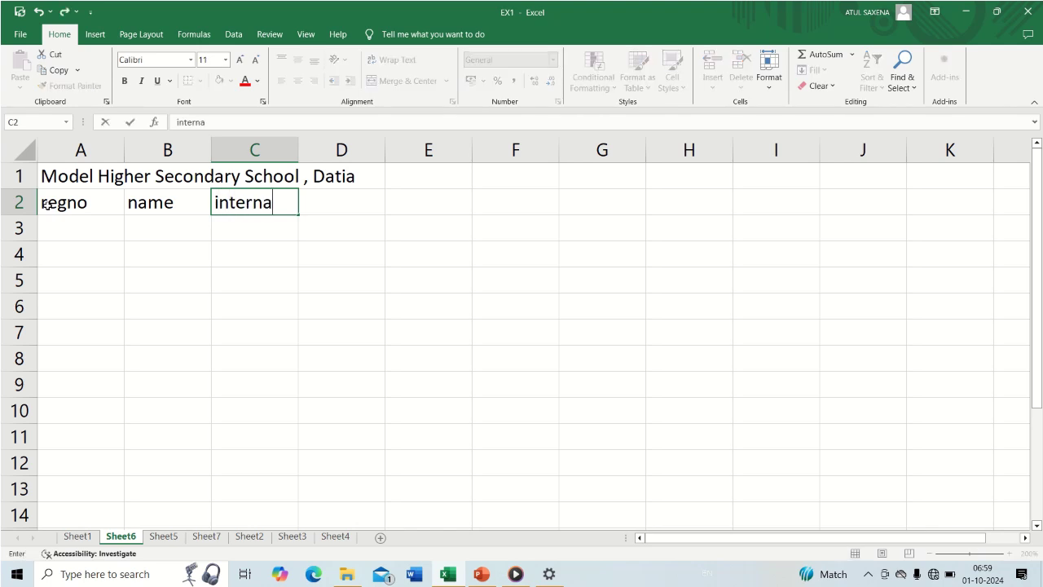
type("l mark")
type("(")
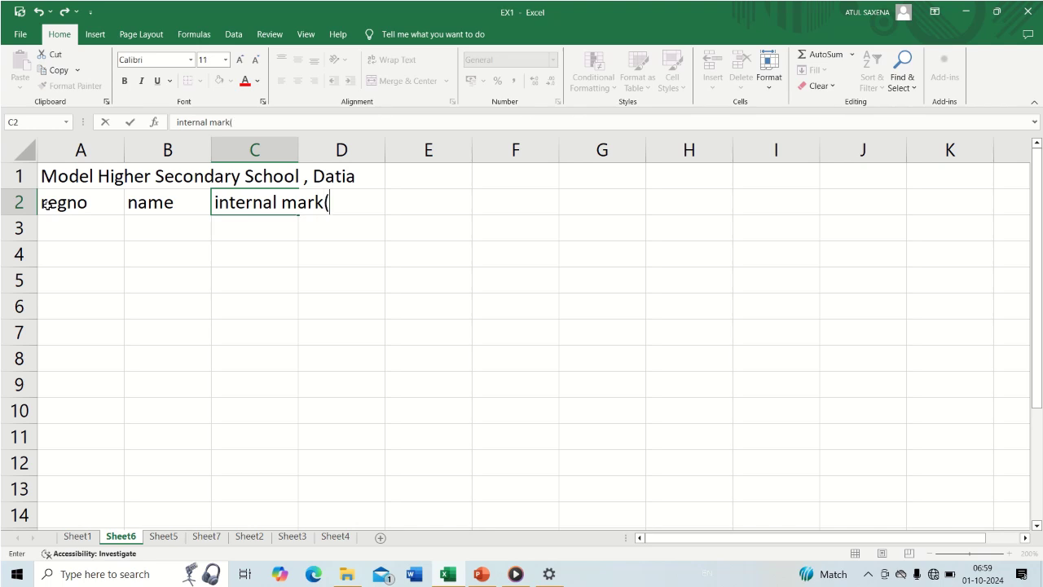
type("25)")
key("Tab")
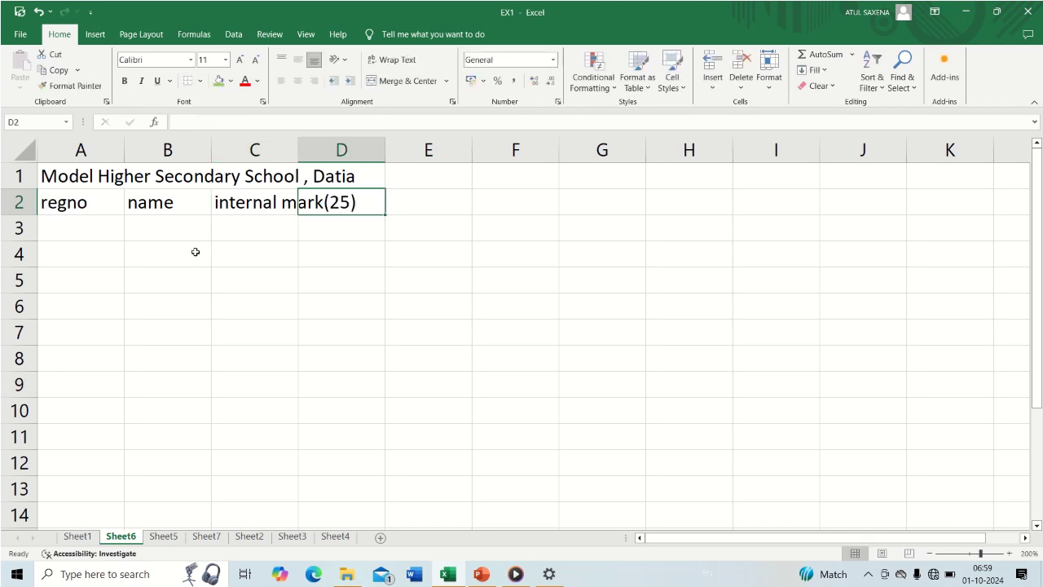
Step: Widen column C so the internal mark(25) heading fits
left_click(244, 200)
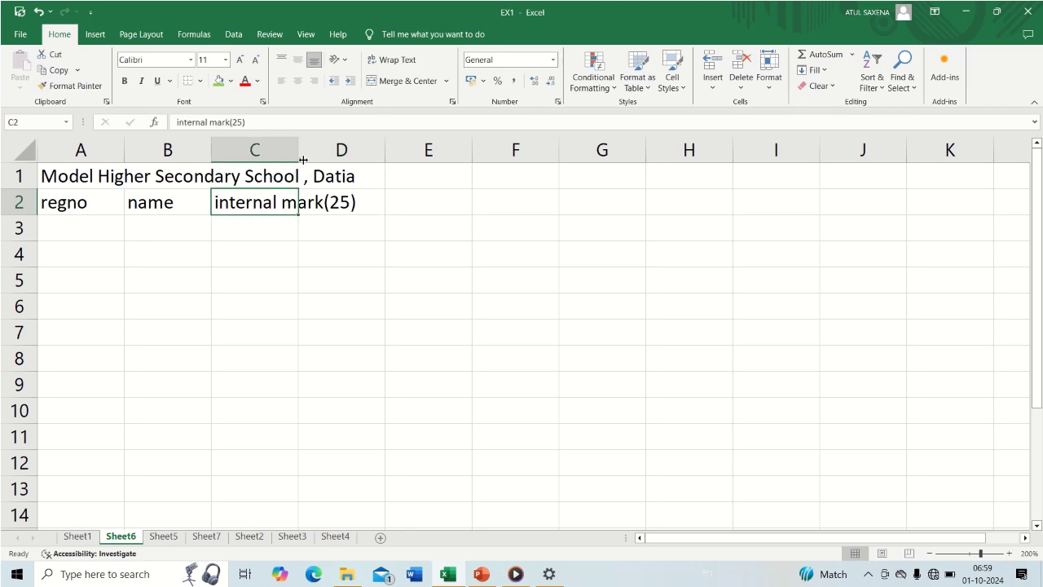
left_click_drag(299, 147, 367, 161)
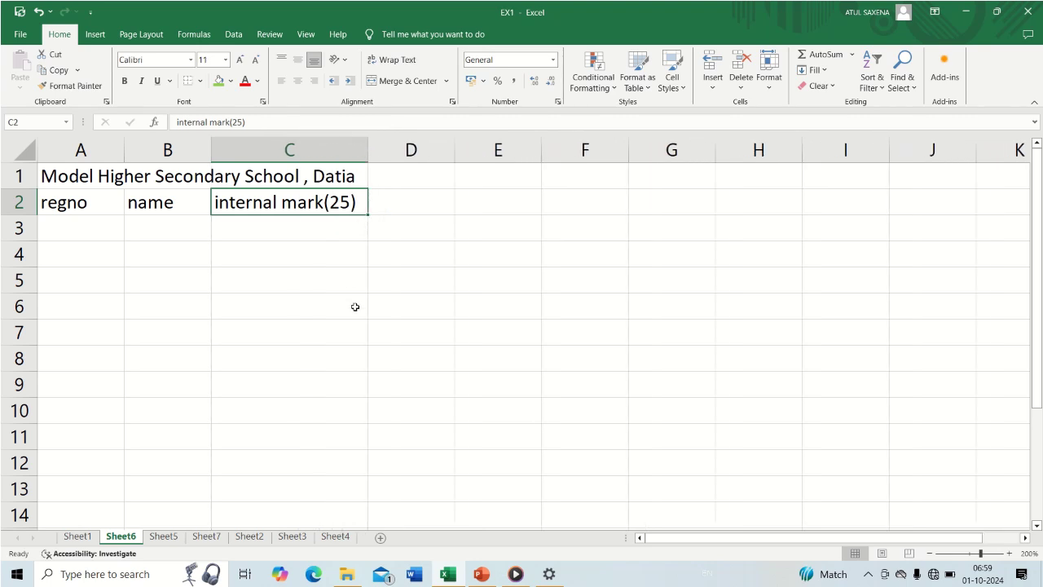
key("Right")
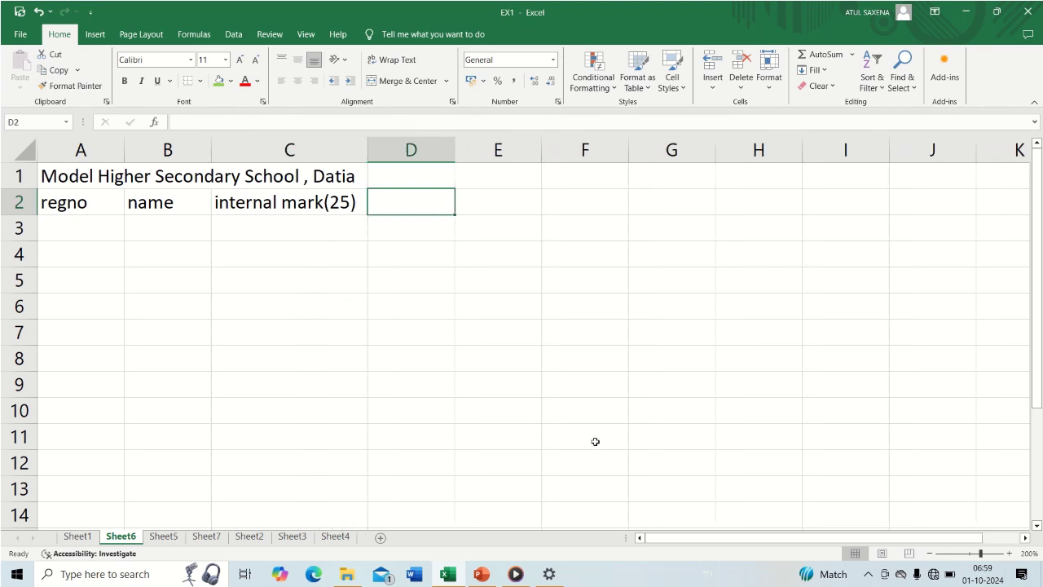
Step: Add headings wrinten mark(75) in D2 and total mark in E2, autofitting column D
type("wri")
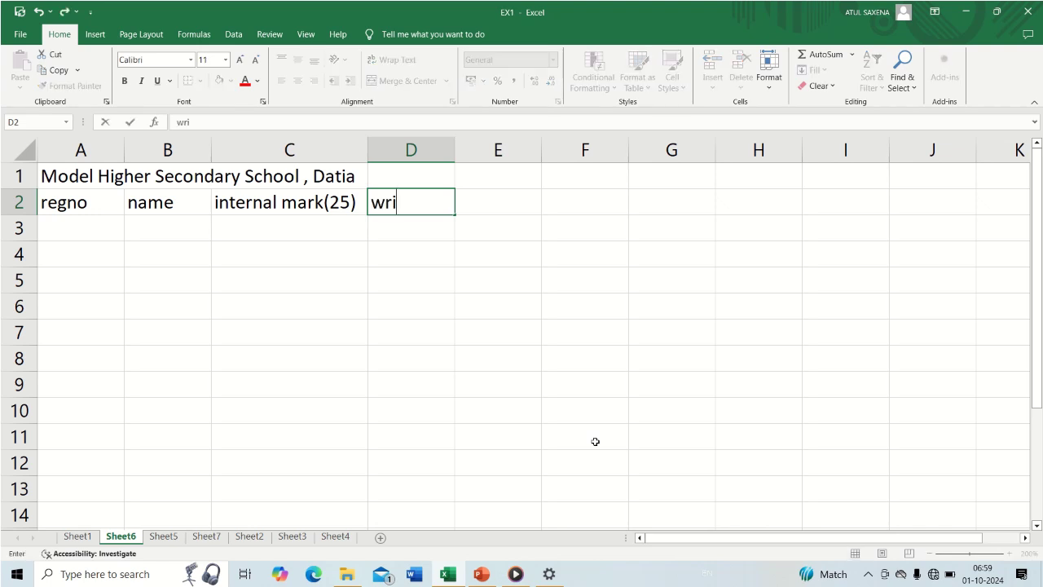
type("nte")
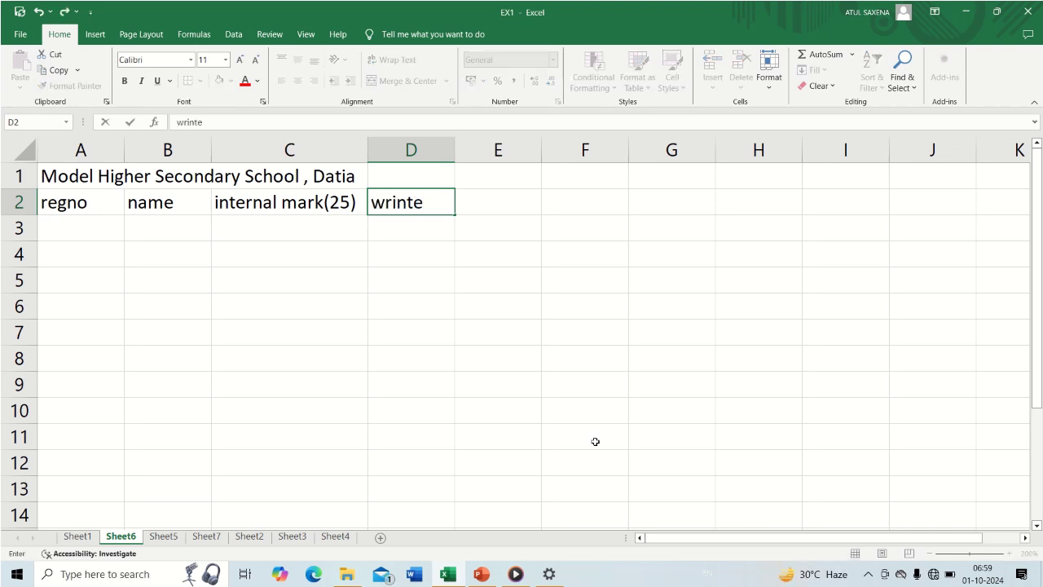
type("n mark")
type("(75")
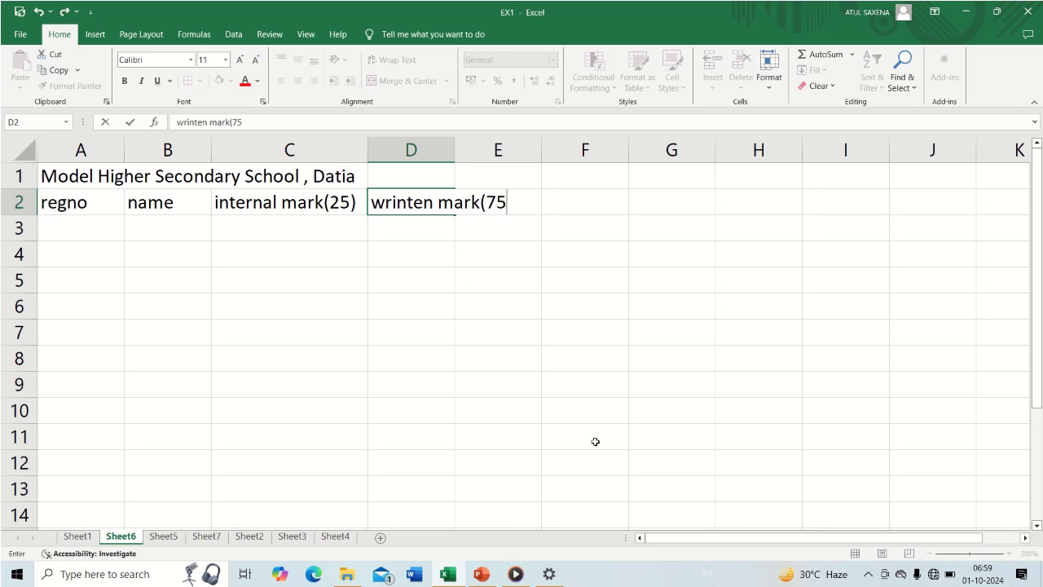
type(")")
key("Tab")
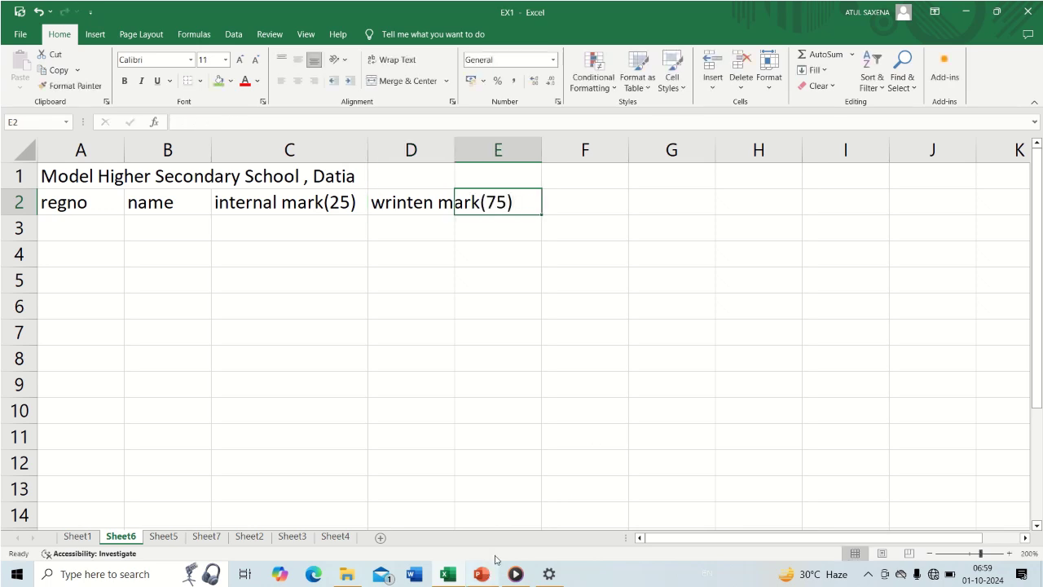
left_click(411, 201)
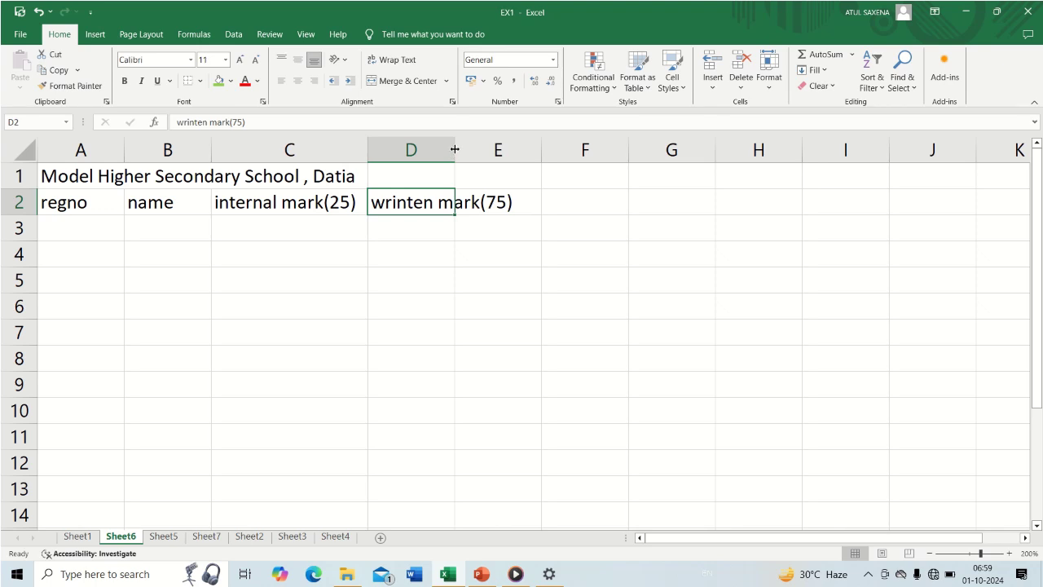
double_click(454, 149)
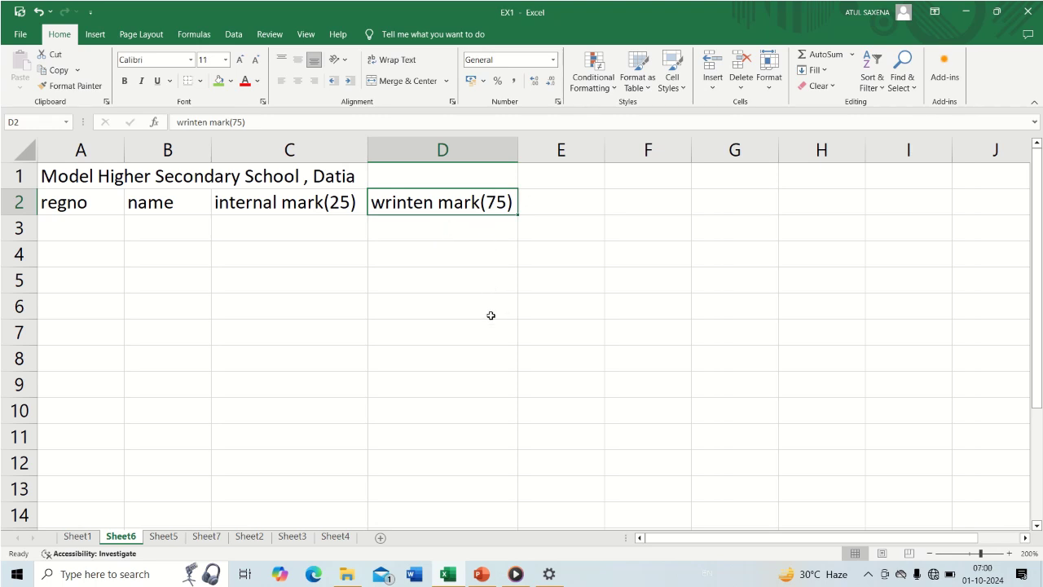
key("Tab")
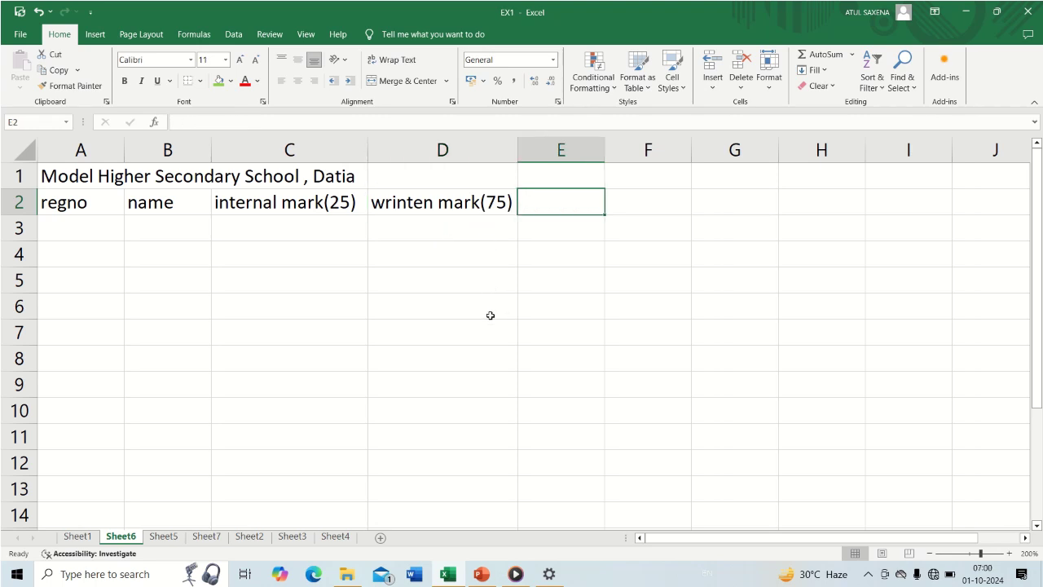
type("total ")
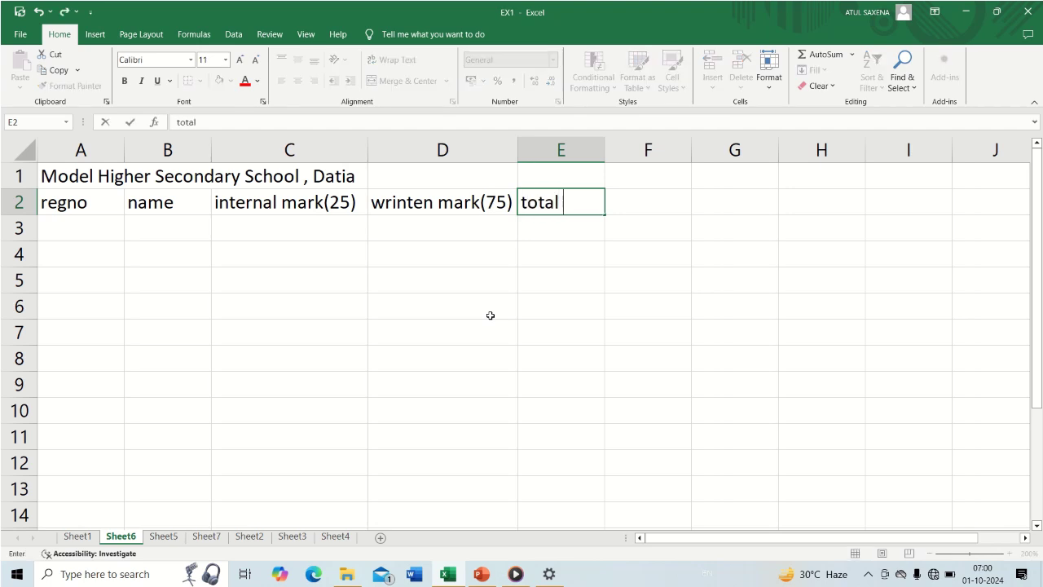
type("mark")
key("Return")
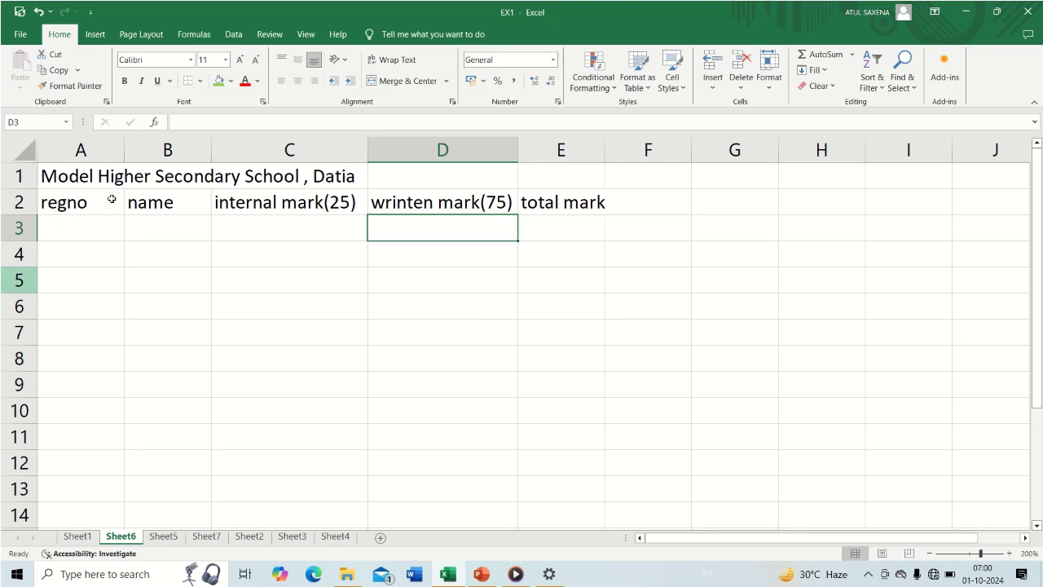
left_click(80, 240)
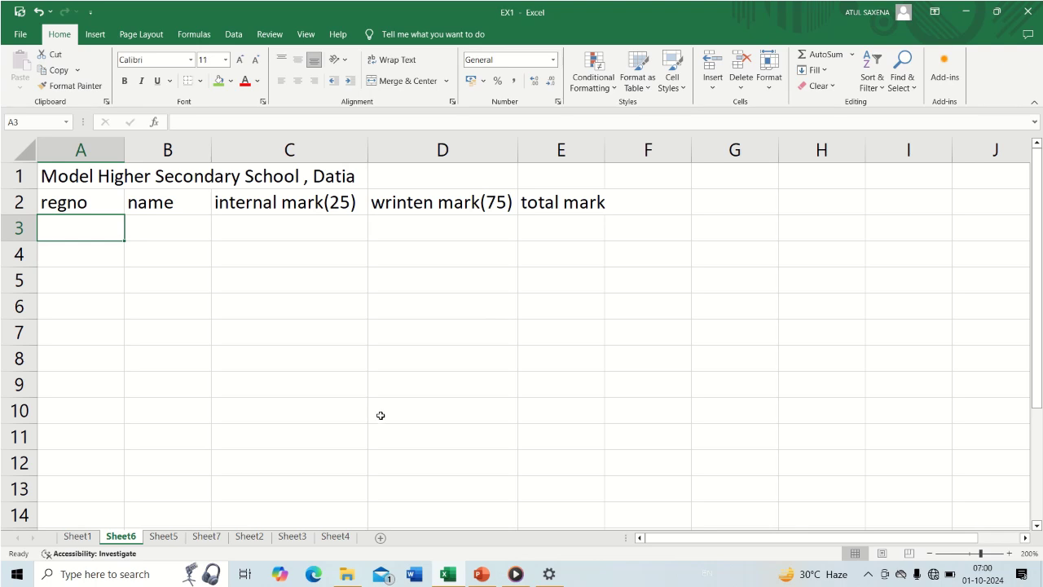
Step: Fill row 3 with regno 1, the first student's name, and marks 24 and 55, widening column B
type("1")
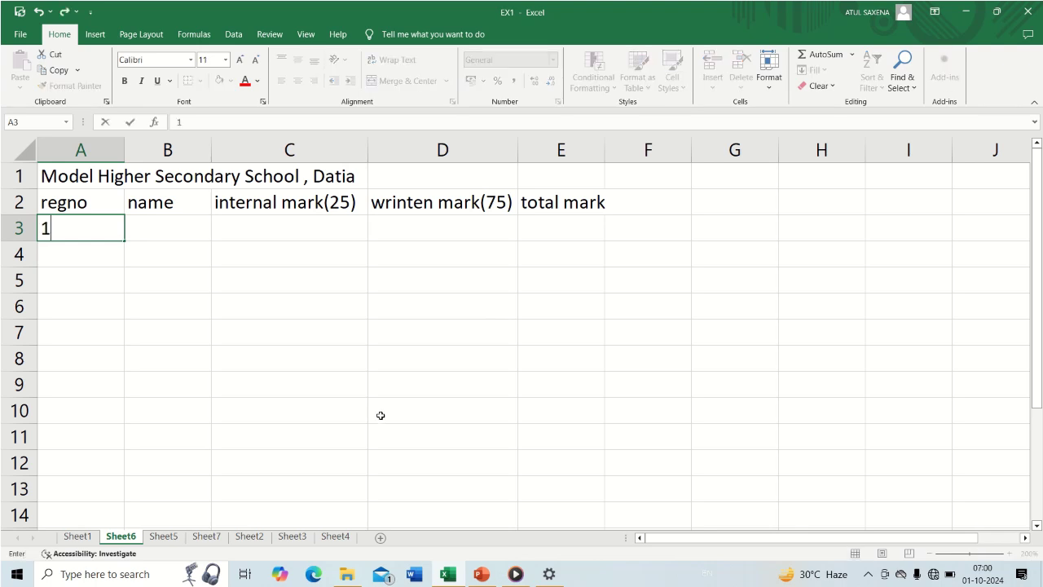
key("Tab")
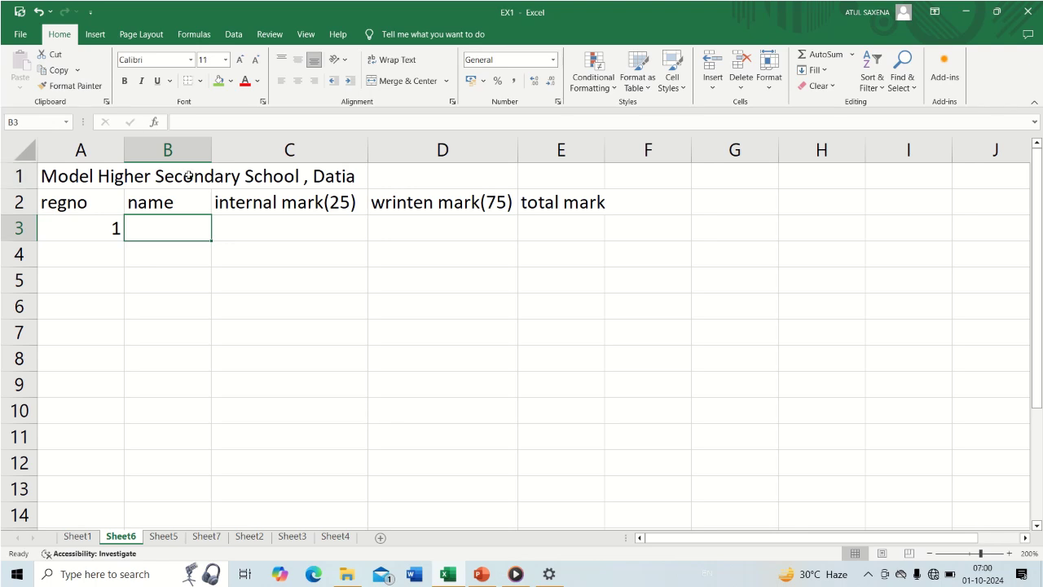
left_click_drag(211, 145, 287, 155)
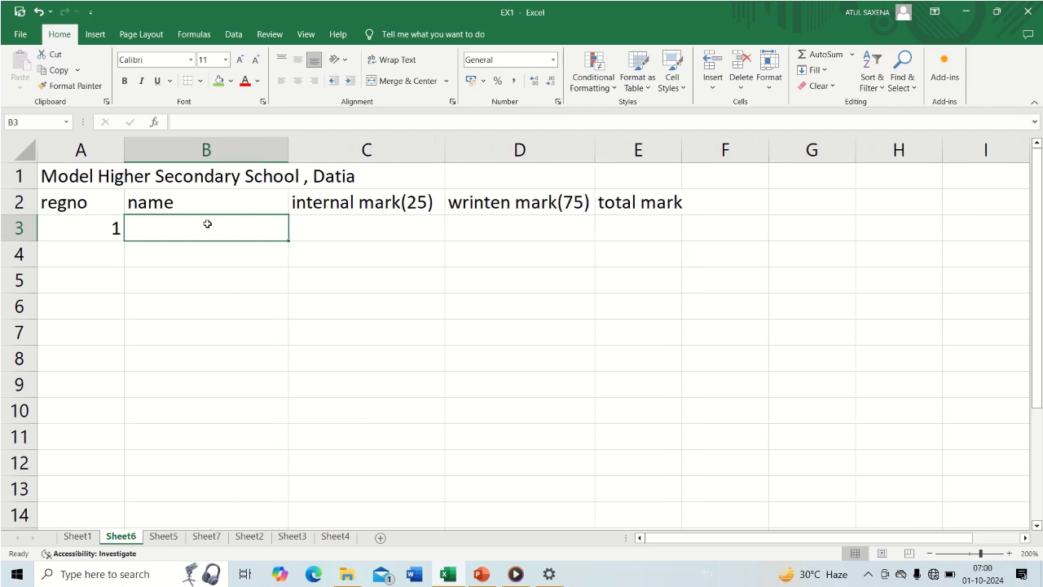
type("ram")
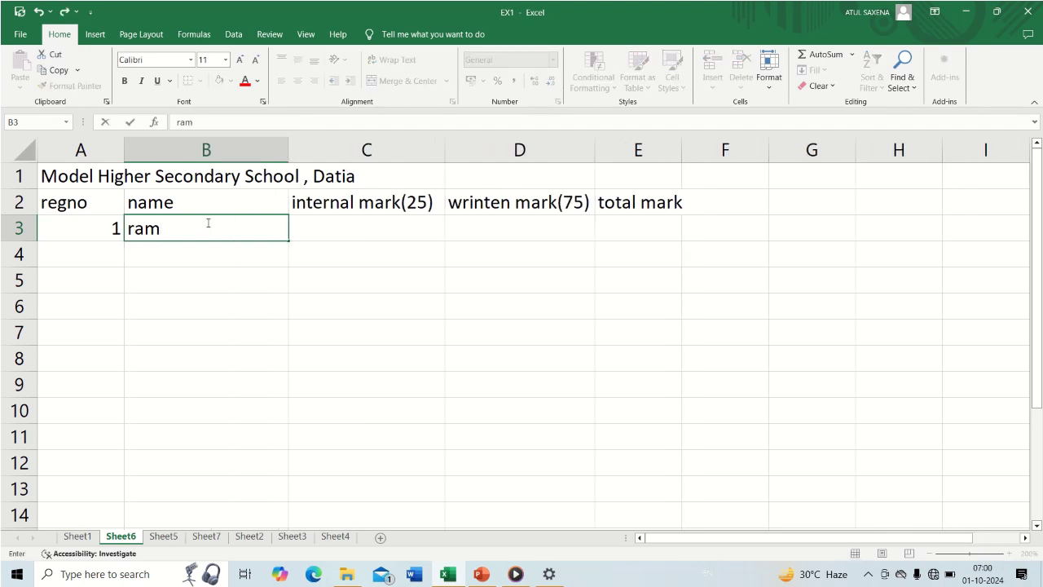
key("Tab")
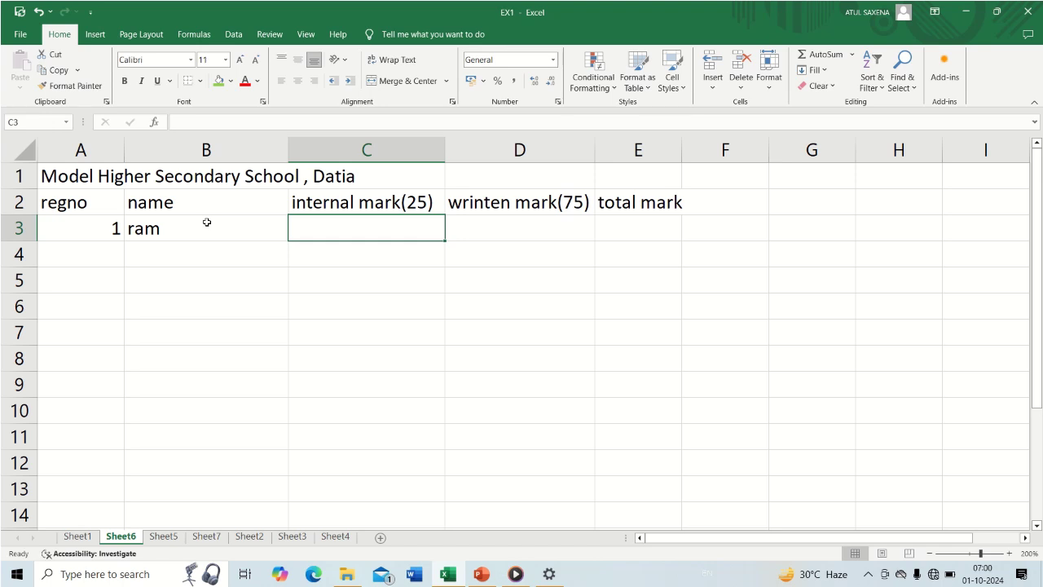
type("24")
key("Tab")
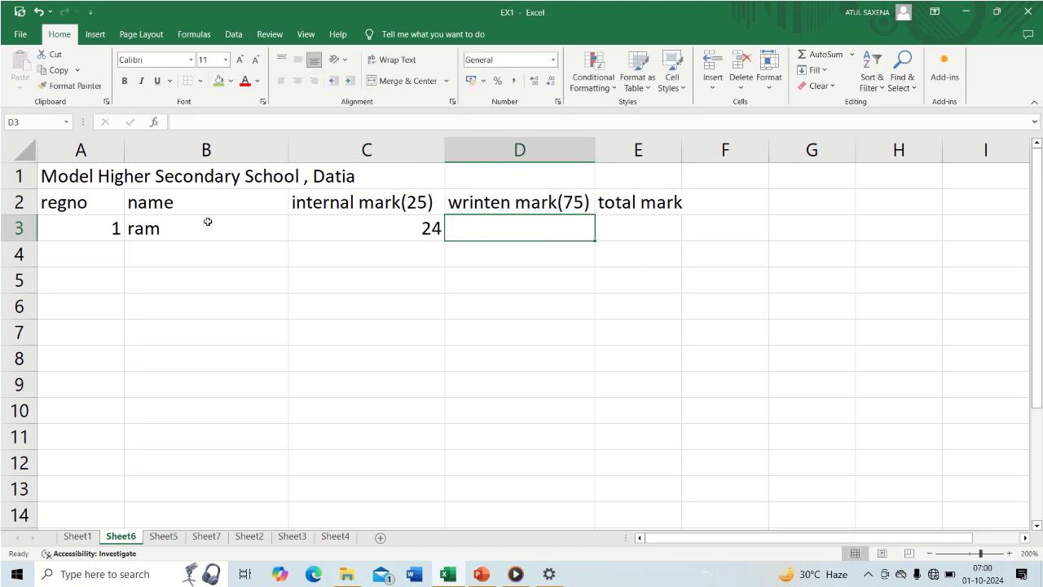
type("55")
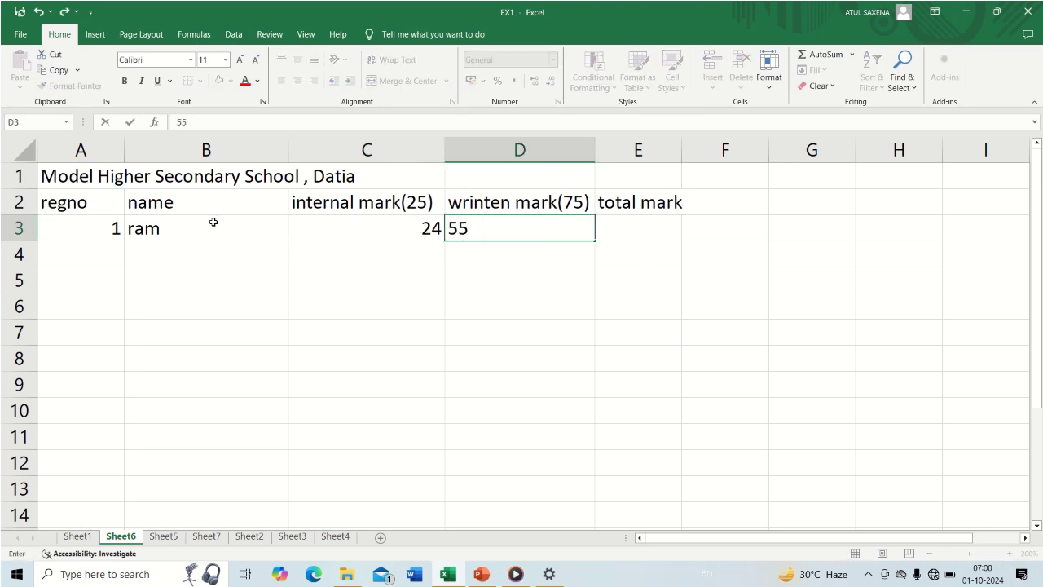
key("Return")
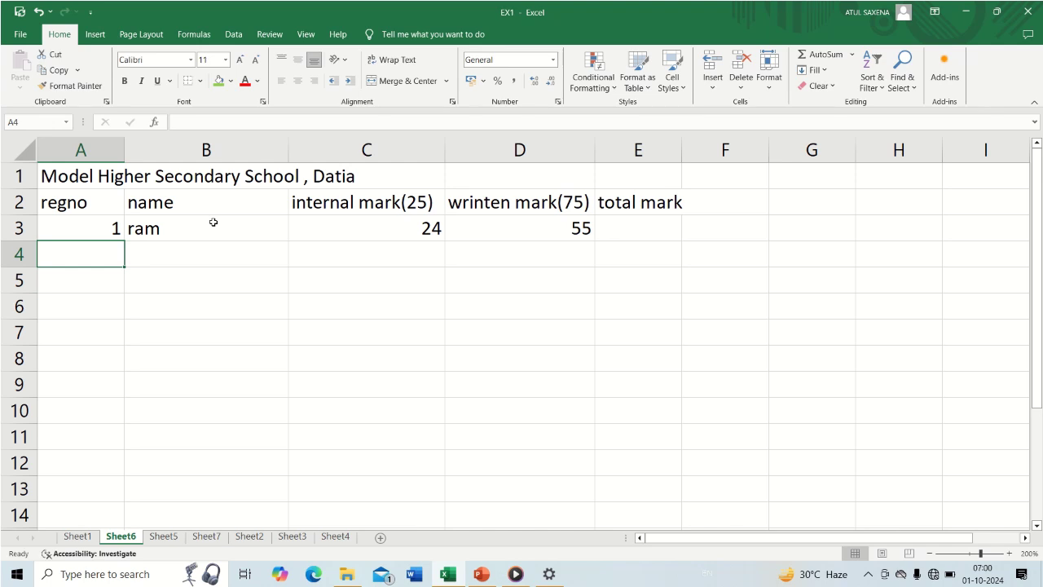
Step: Fill row 4 with regno 2, the second student's name, and marks 22 and 58
type("2")
key("Tab")
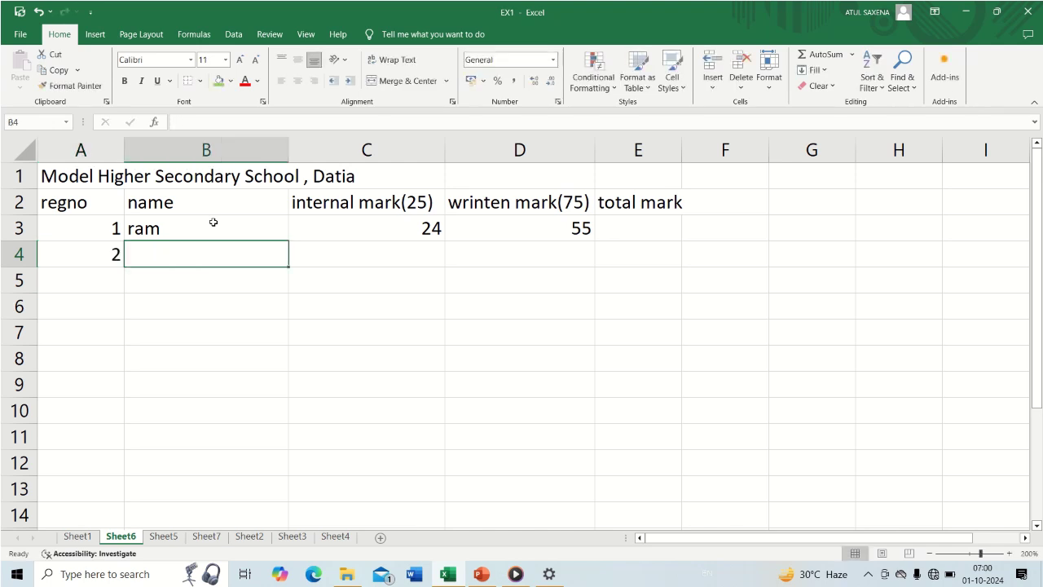
type("shyam")
key("Tab")
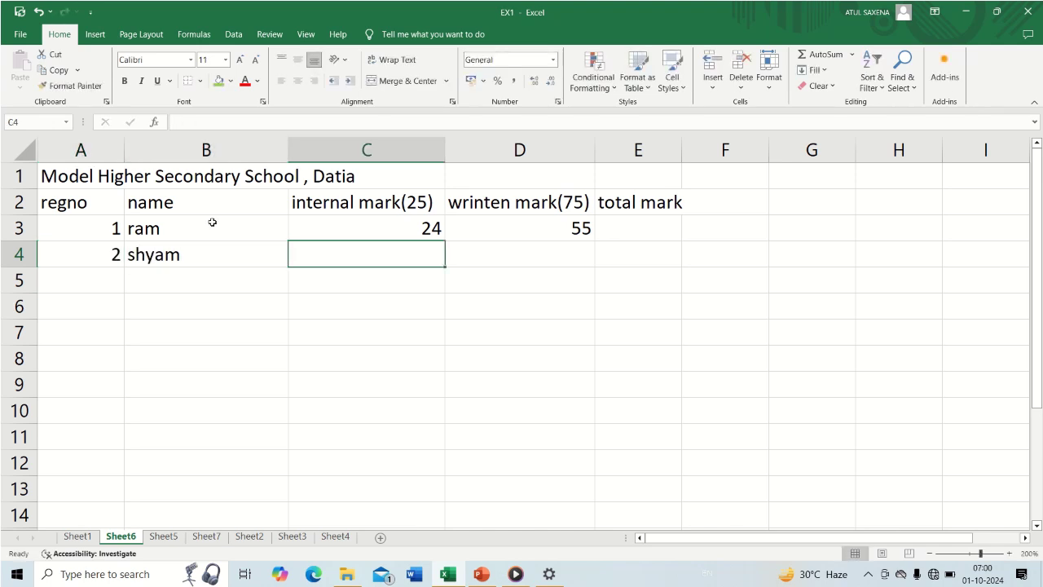
type("22")
key("Tab")
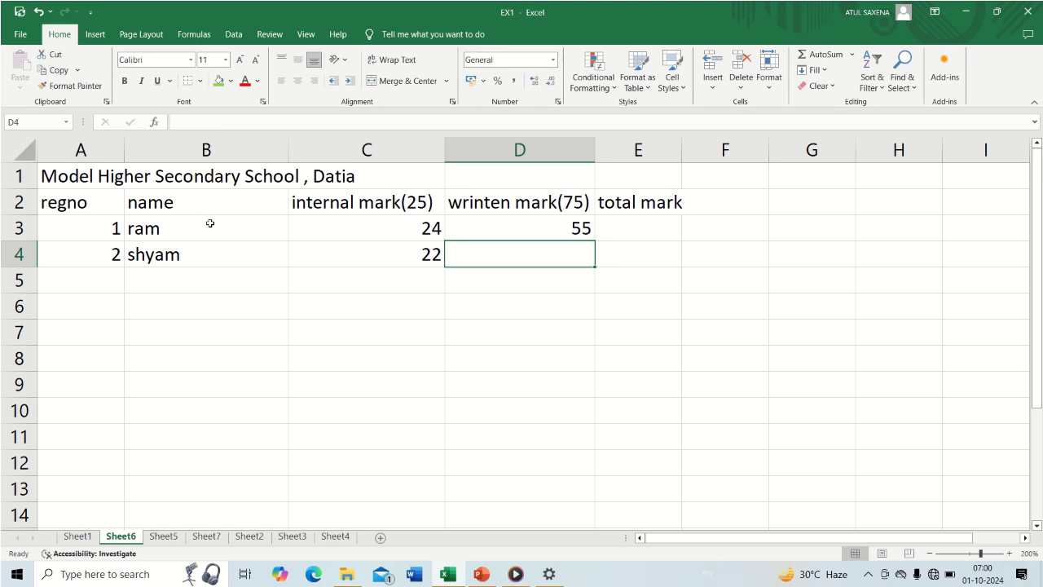
type("58")
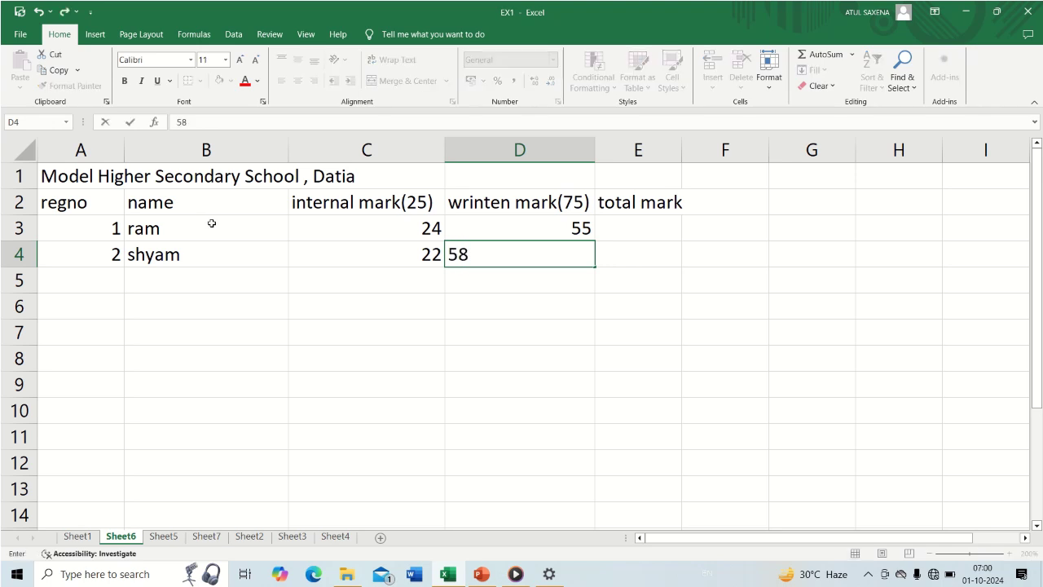
key("Tab")
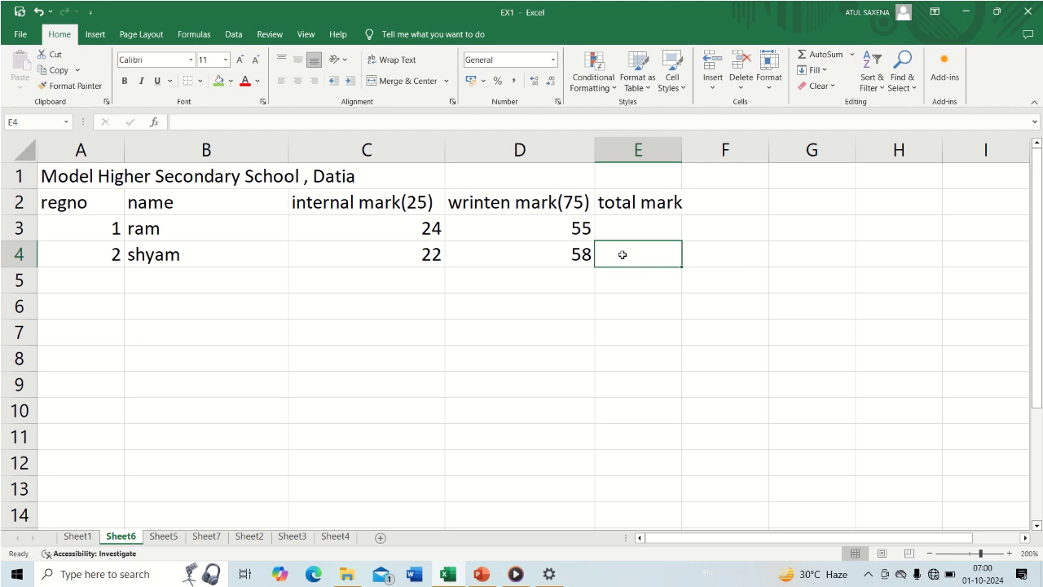
Step: Select cells A3:A4 holding regno values 1 and 2
left_click(59, 229)
left_click(63, 254)
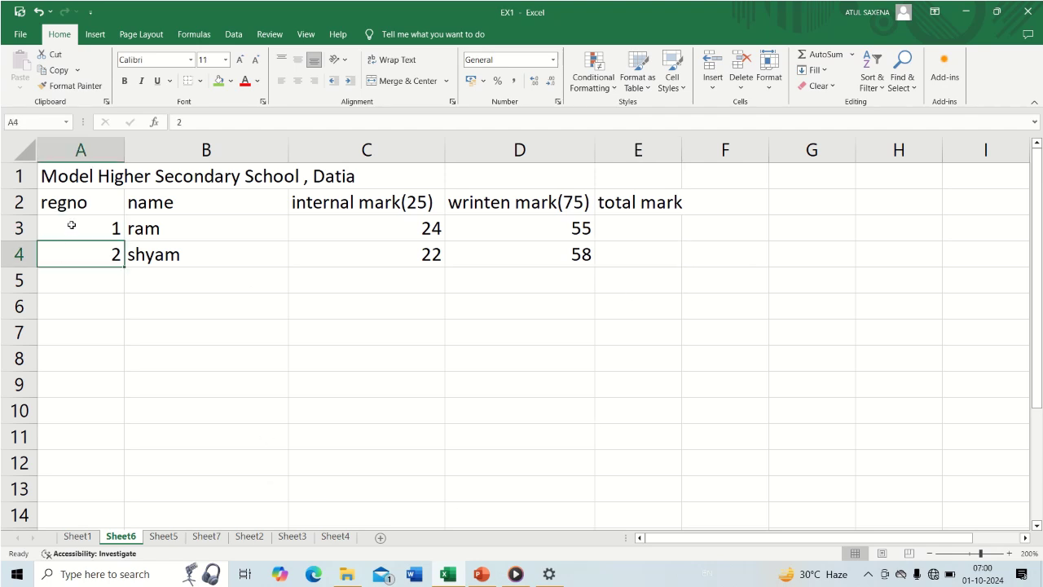
left_click(71, 225)
left_click(75, 258)
left_click(75, 227)
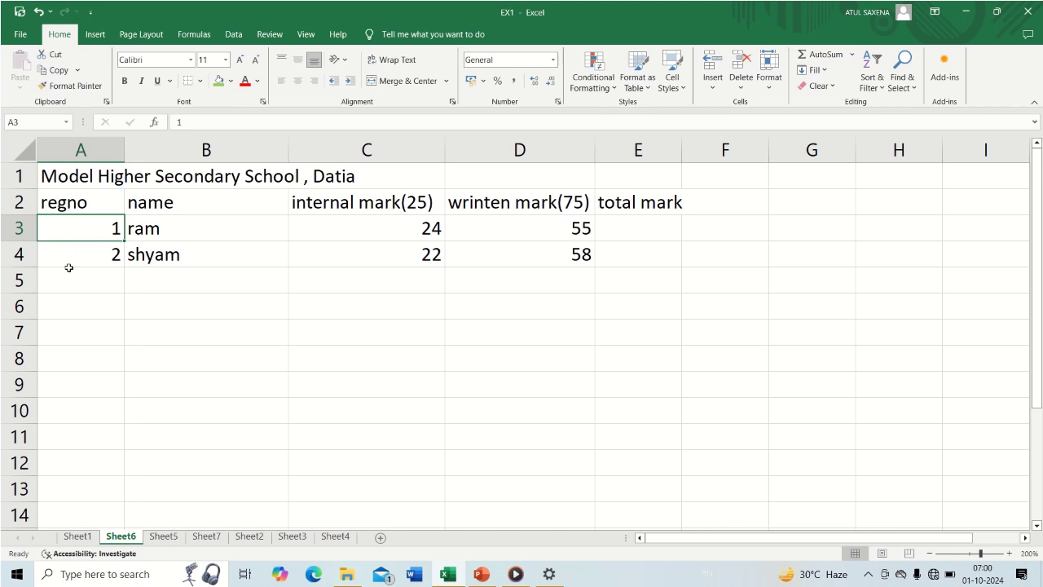
left_click(70, 254)
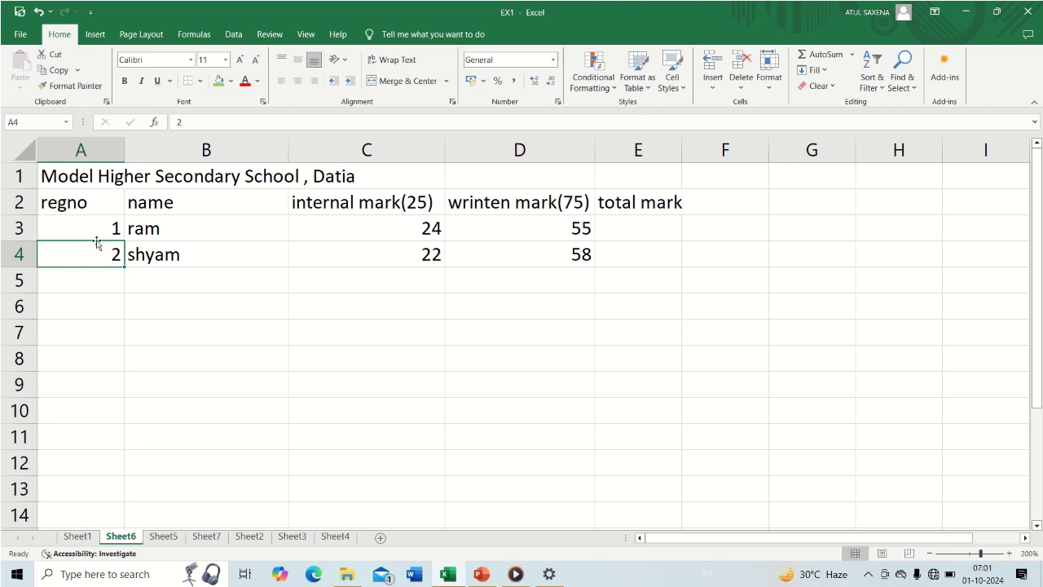
left_click_drag(93, 218, 90, 255)
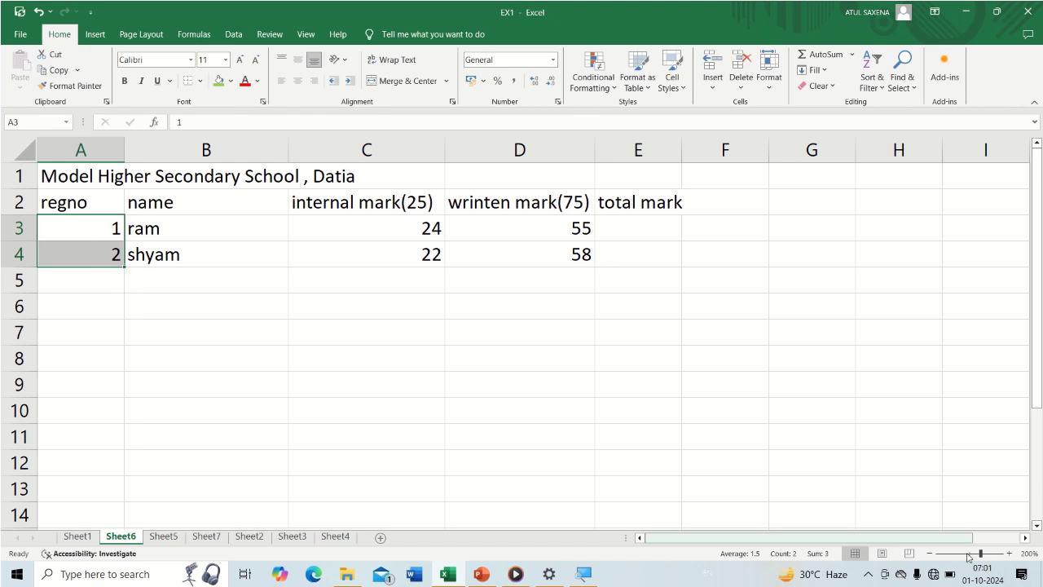
Step: Drag the A3:A4 fill handle down to A7, numbering rows 5-7 as 3, 4, 5
left_click(1009, 553)
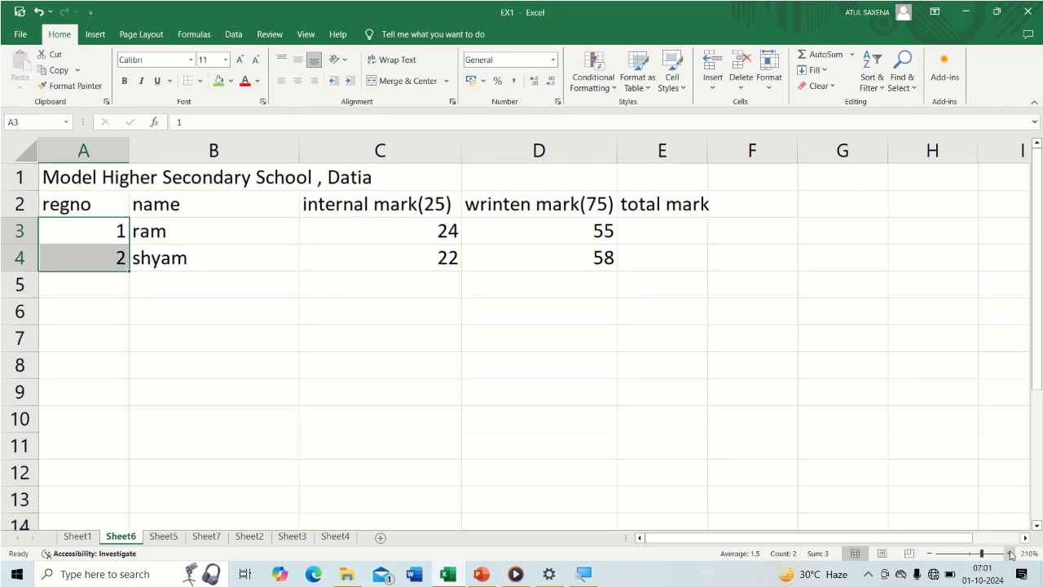
left_click(1008, 553)
left_click(1008, 554)
scroll(372, 384, "up", 1)
scroll(373, 384, "up", 10)
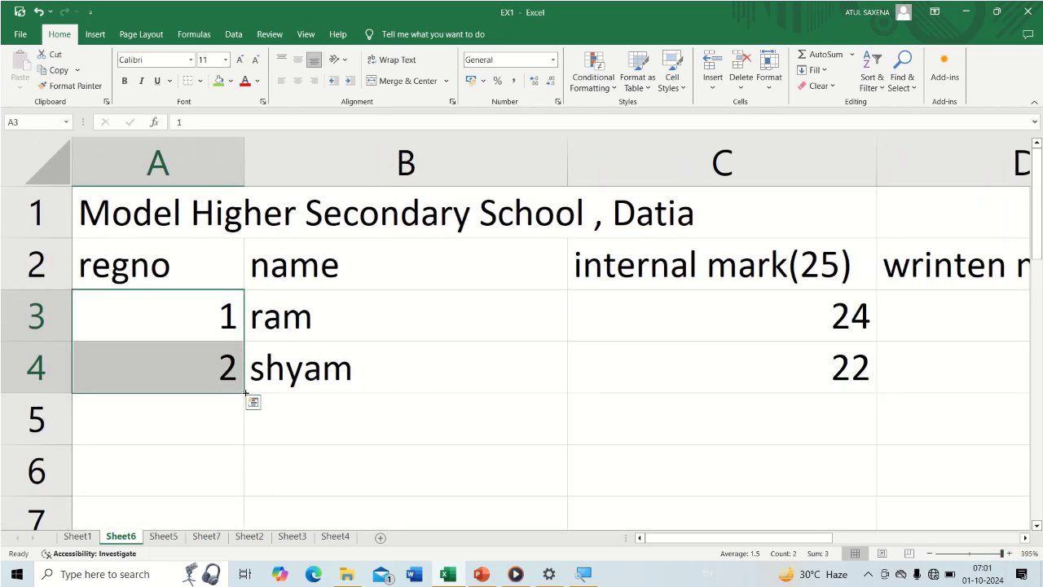
left_click_drag(245, 393, 235, 476)
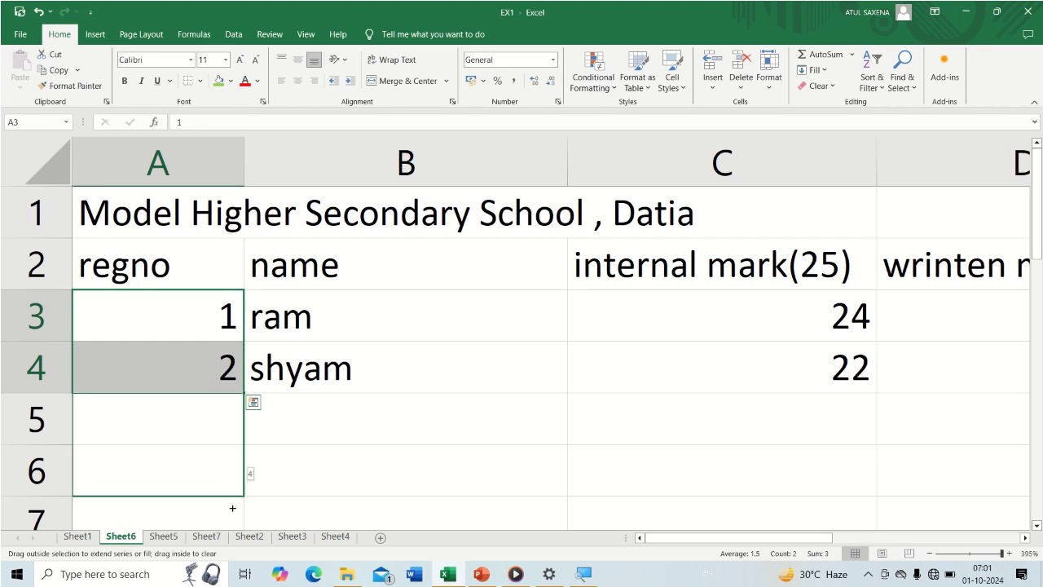
left_click_drag(231, 520, 233, 515)
scroll(296, 476, "down", 2)
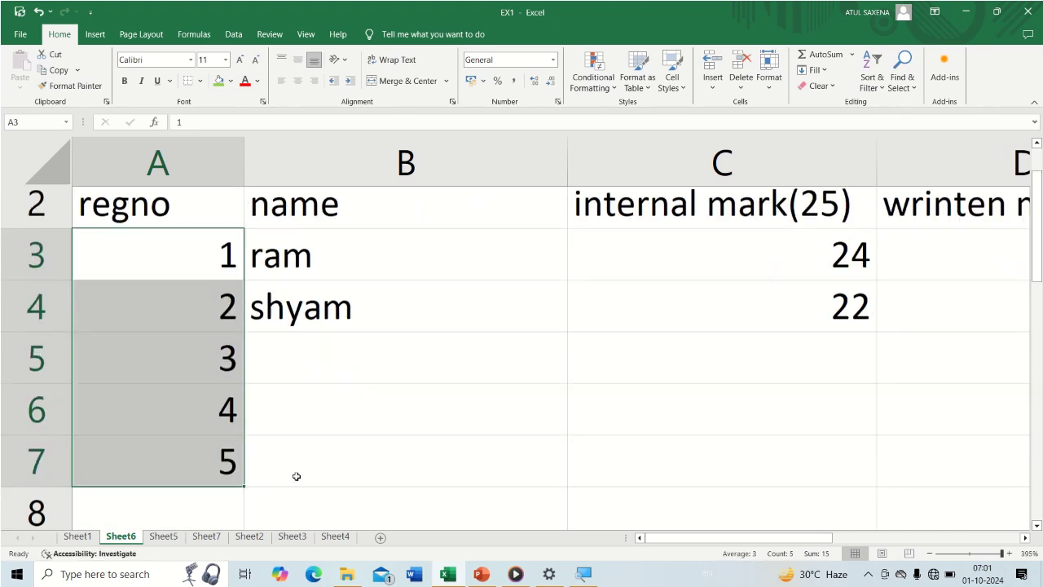
scroll(296, 476, "up", 2)
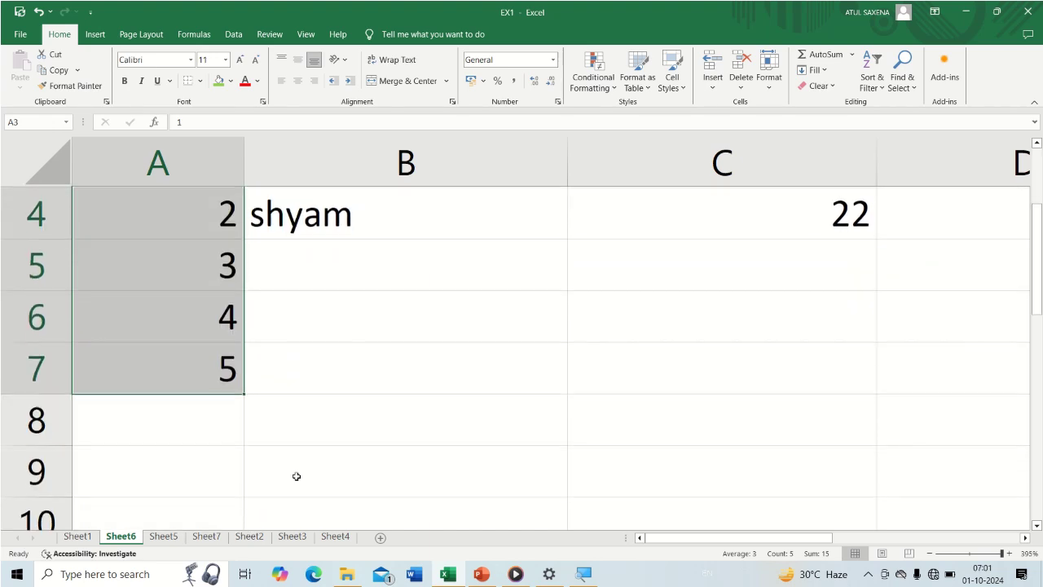
scroll(296, 476, "down", 1)
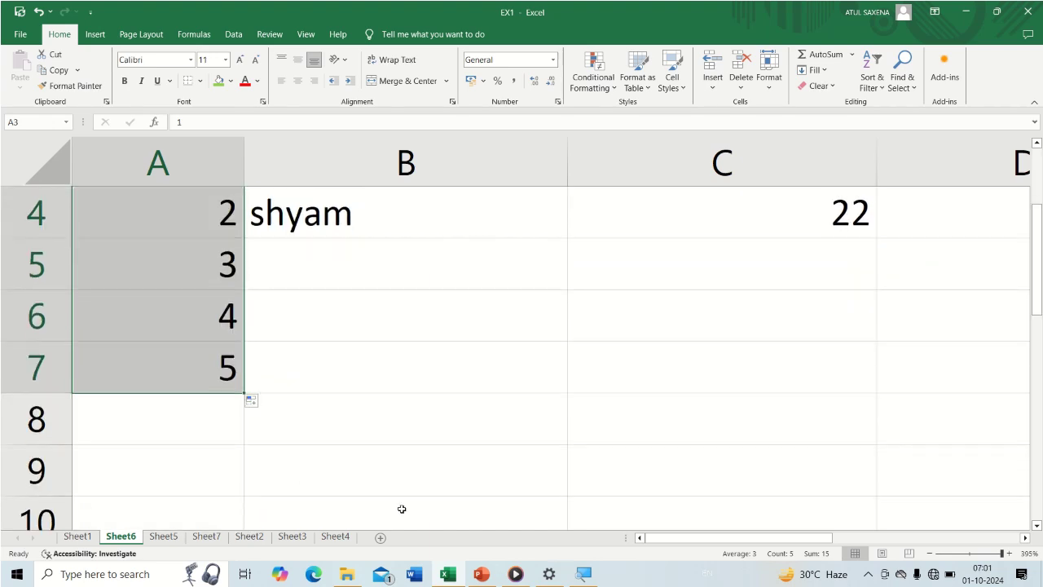
Step: Zoom out to about 210% so the whole table is visible, then select cell B5
left_click(927, 554)
left_click(927, 554)
left_click(928, 554)
left_click(928, 554)
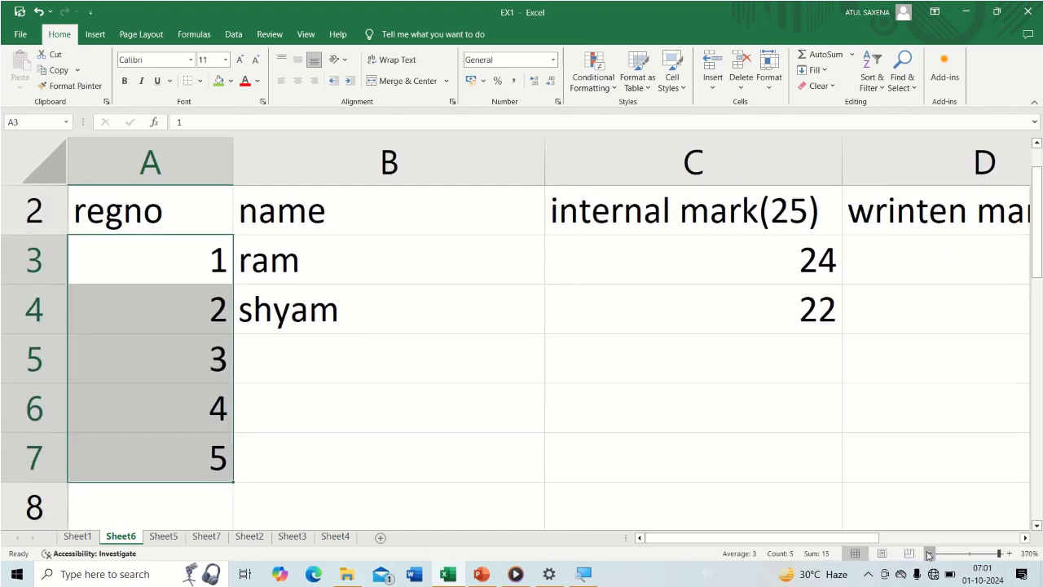
left_click(928, 554)
left_click(928, 554)
left_click(929, 555)
left_click(928, 555)
left_click(928, 554)
left_click(929, 554)
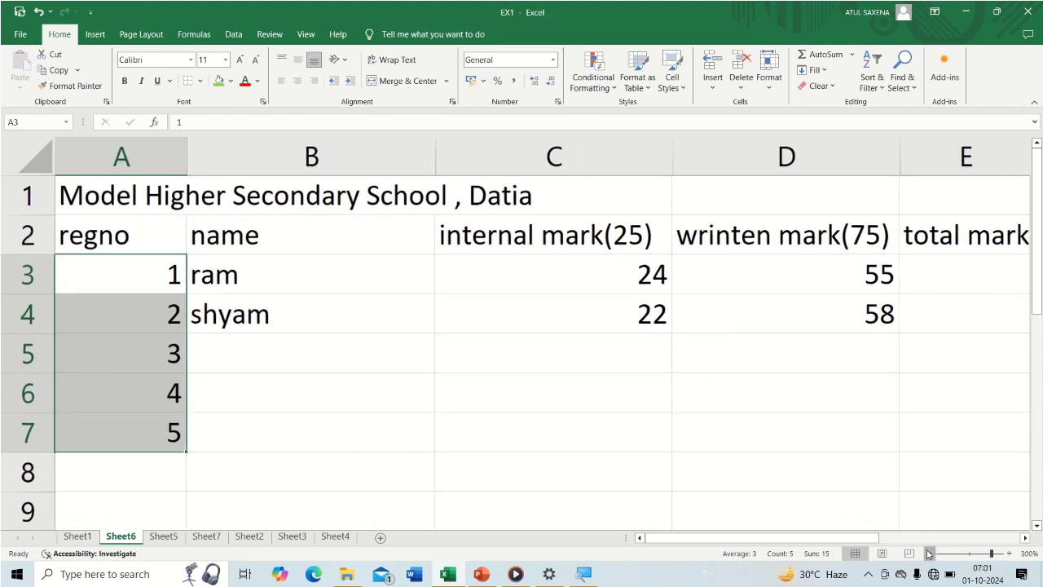
left_click(928, 554)
left_click(928, 554)
left_click(928, 554)
left_click(928, 554)
left_click(929, 554)
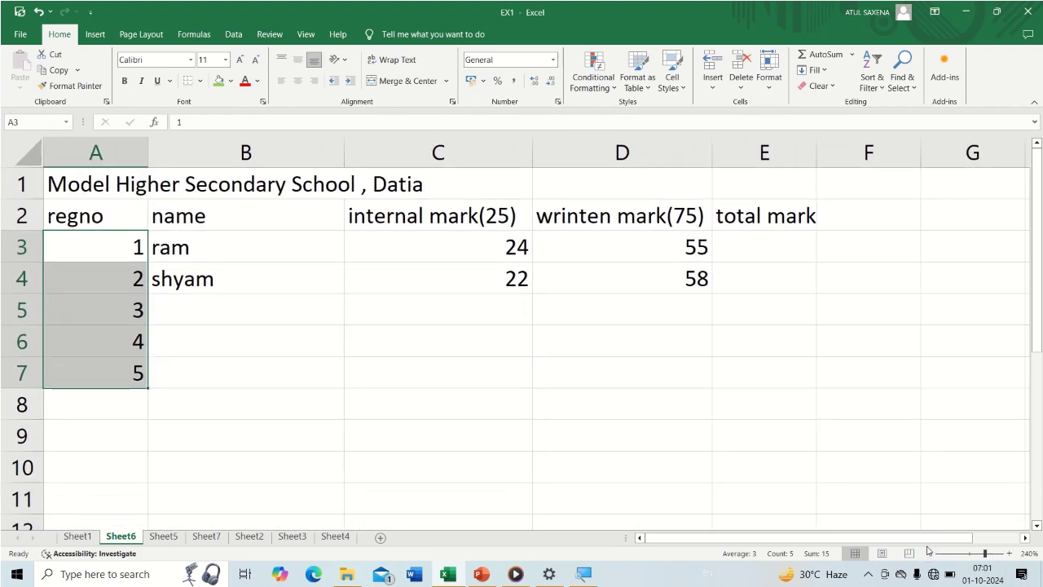
left_click(928, 555)
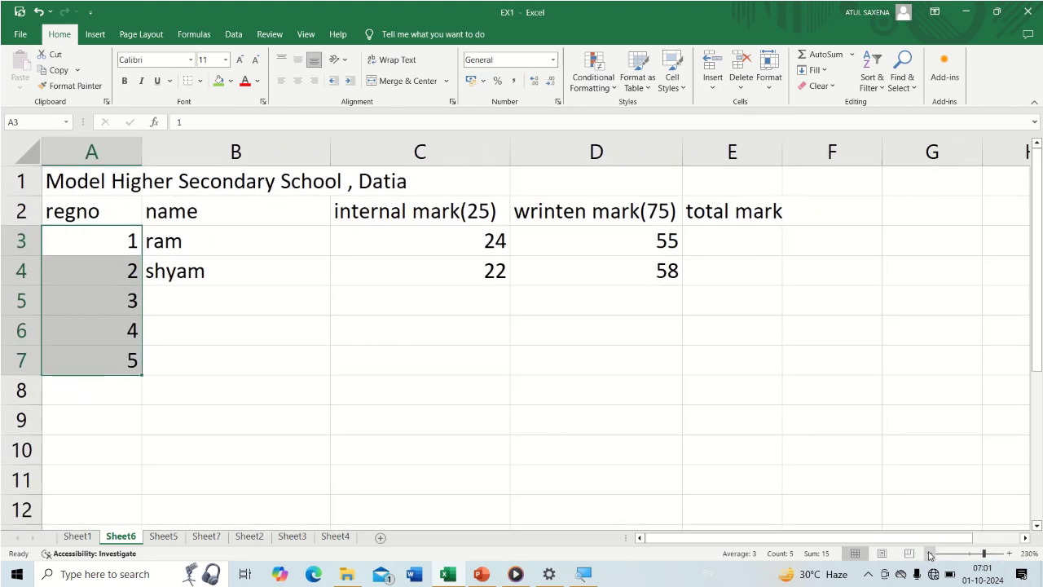
left_click(928, 554)
left_click(928, 554)
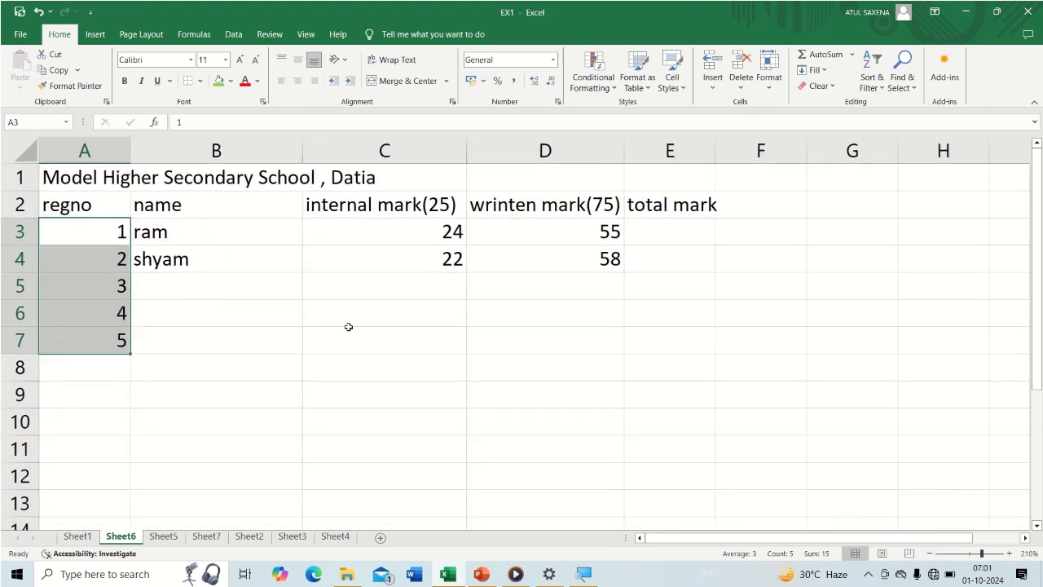
left_click(167, 293)
Step: Fill row 5 with the third student's name and marks 23 and 68
type("raj")
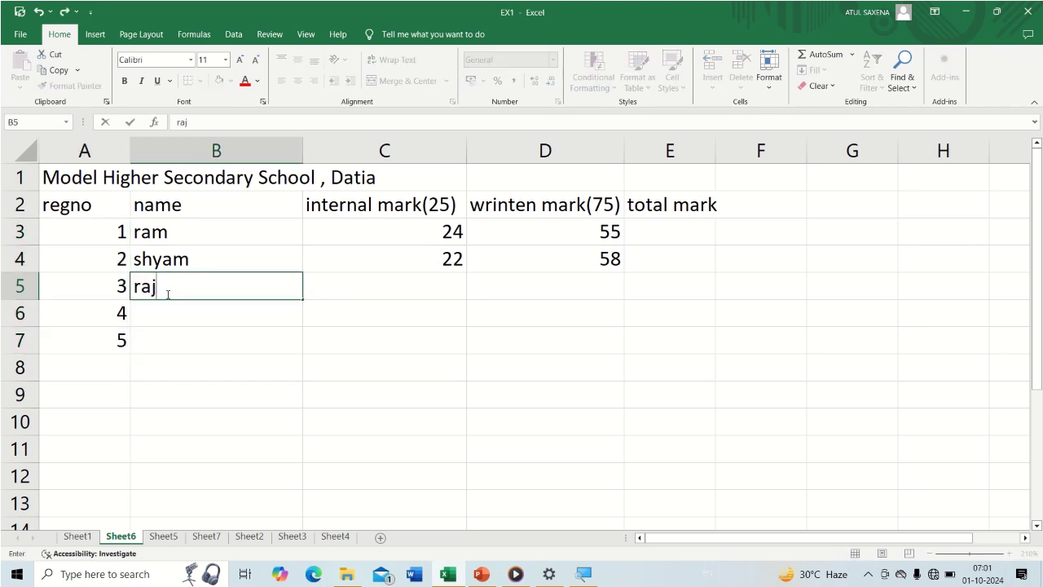
type("e")
type("sh")
key("Tab")
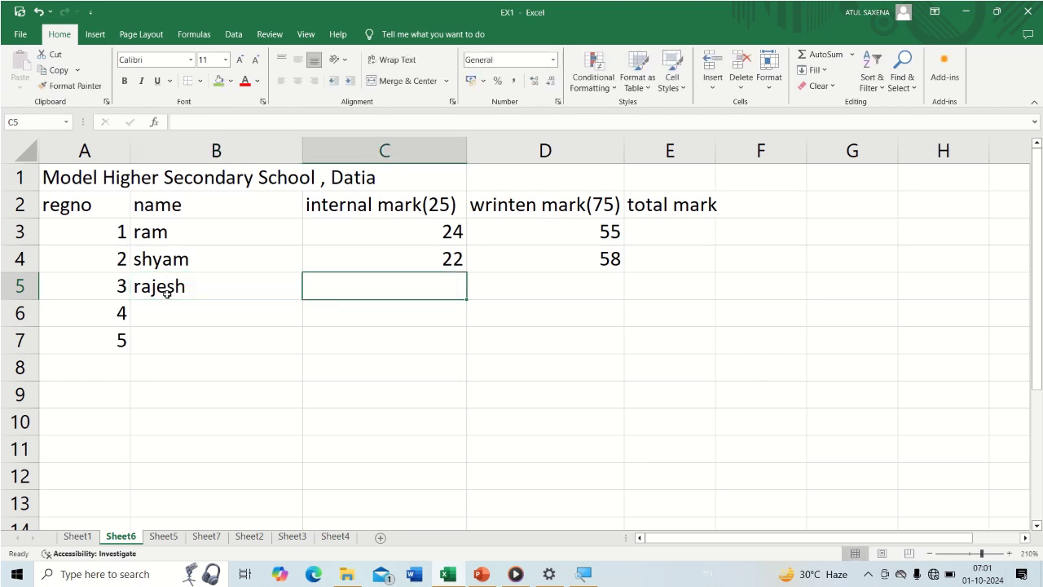
type("23")
key("Tab")
type("68")
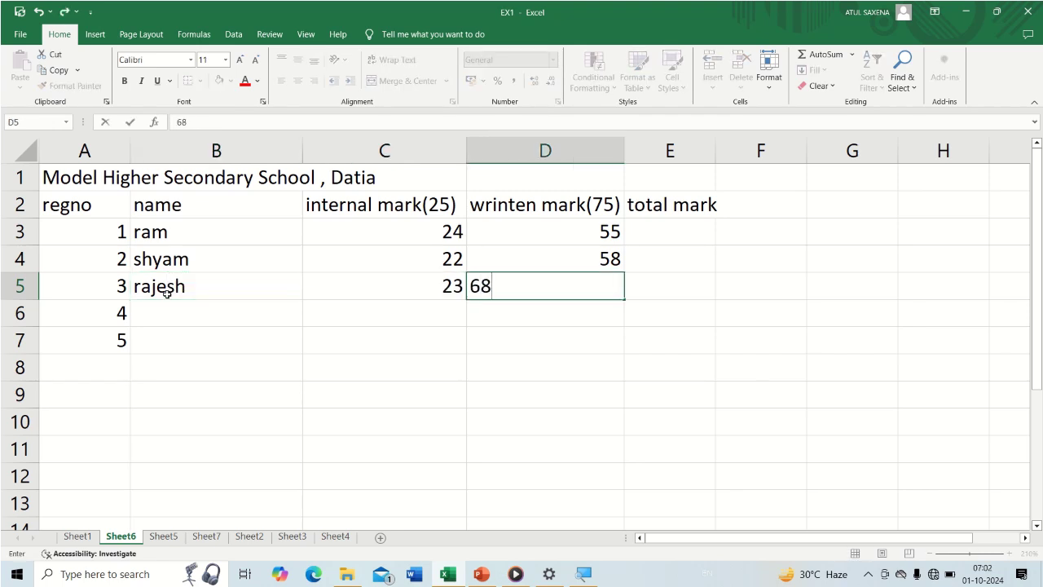
key("Return")
Step: Fill row 6 with the fourth student's name and marks 20 and 70
type("su")
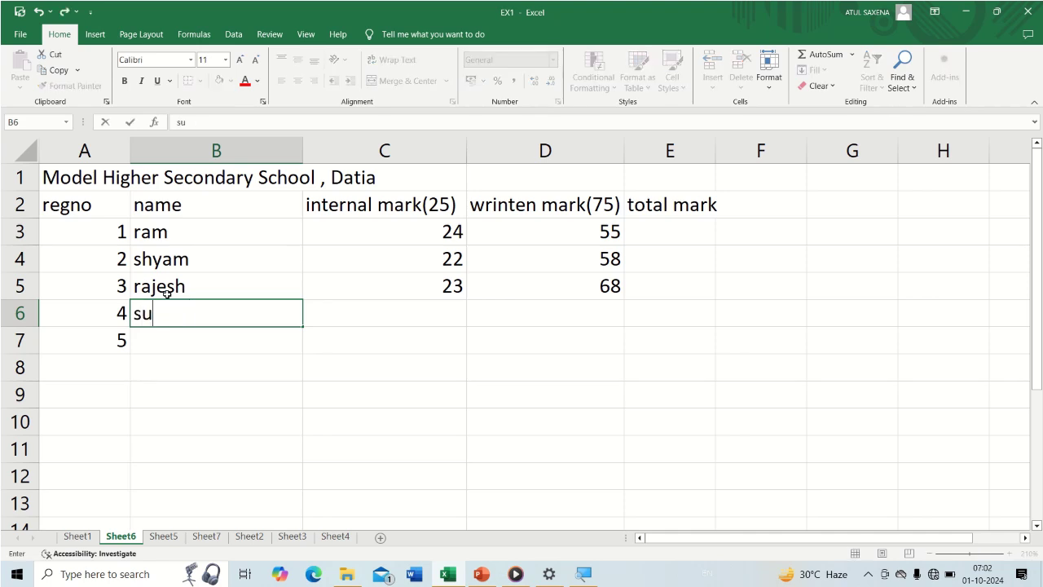
type("nil")
key("Tab")
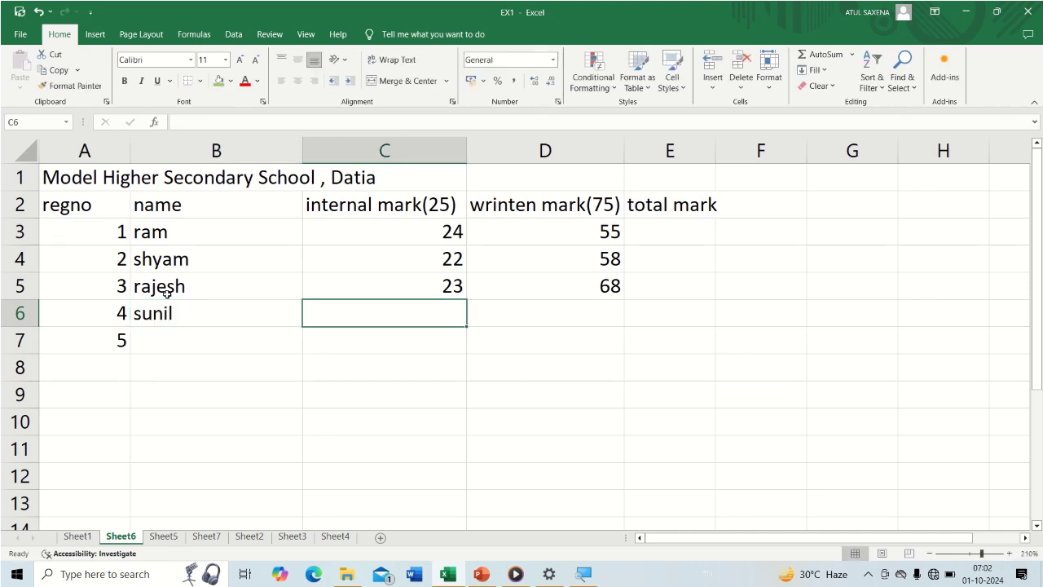
type("20")
key("Tab")
type("70")
key("Return")
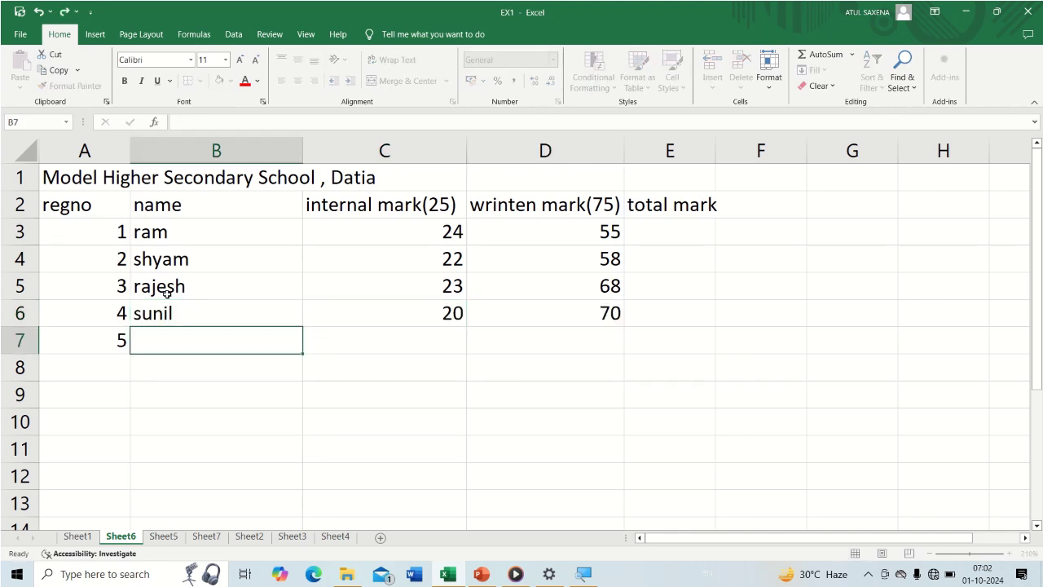
Step: Fill row 7 with the fifth student's name and marks 23 and 55
type("anj")
type("ali")
key("Tab")
type("2")
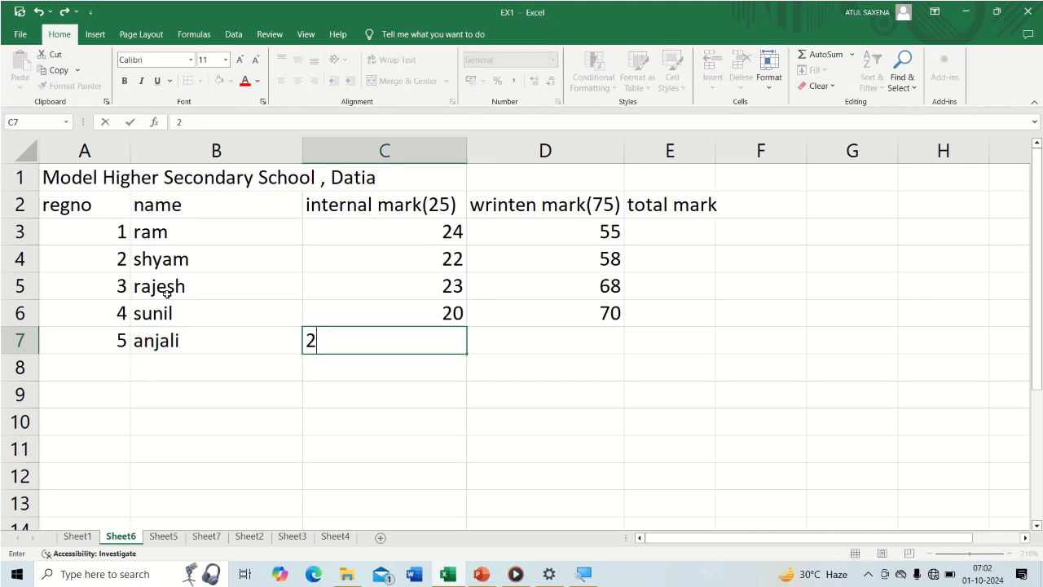
type("3")
key("Tab")
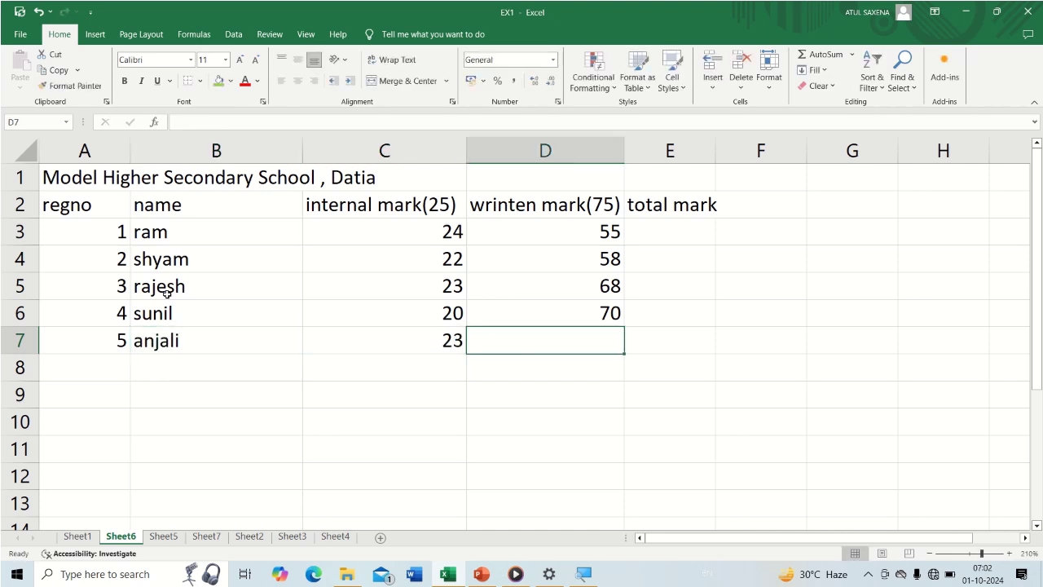
type("55")
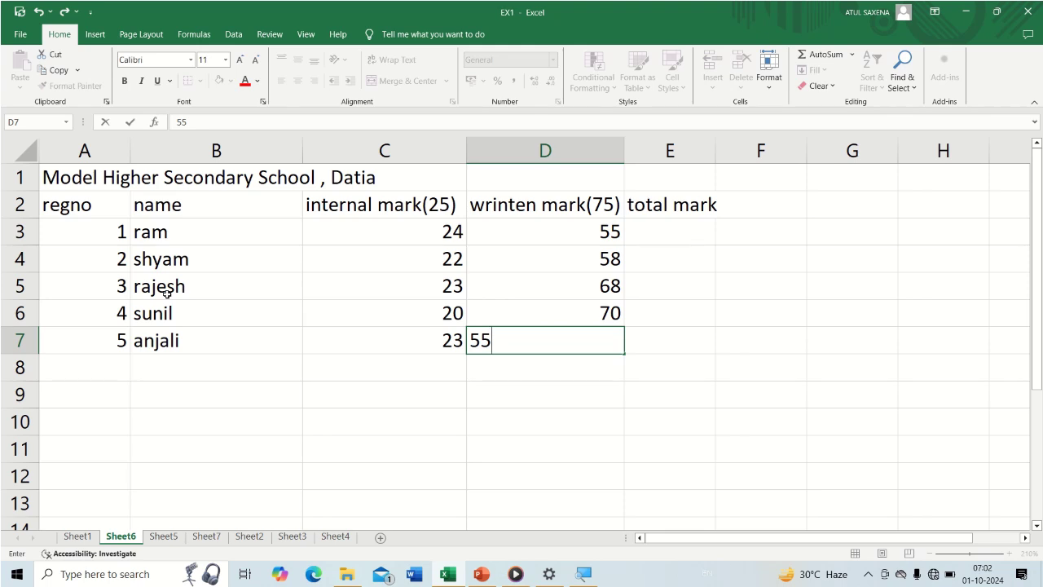
key("Tab")
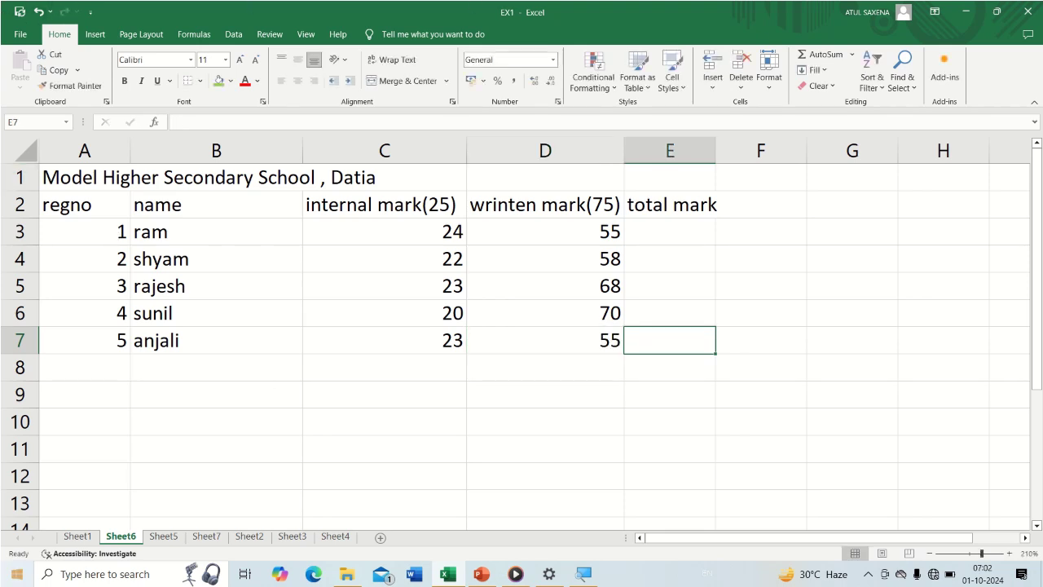
Step: Enter =C3+D3 in E3 so the first student's total shows 79
left_click(673, 234)
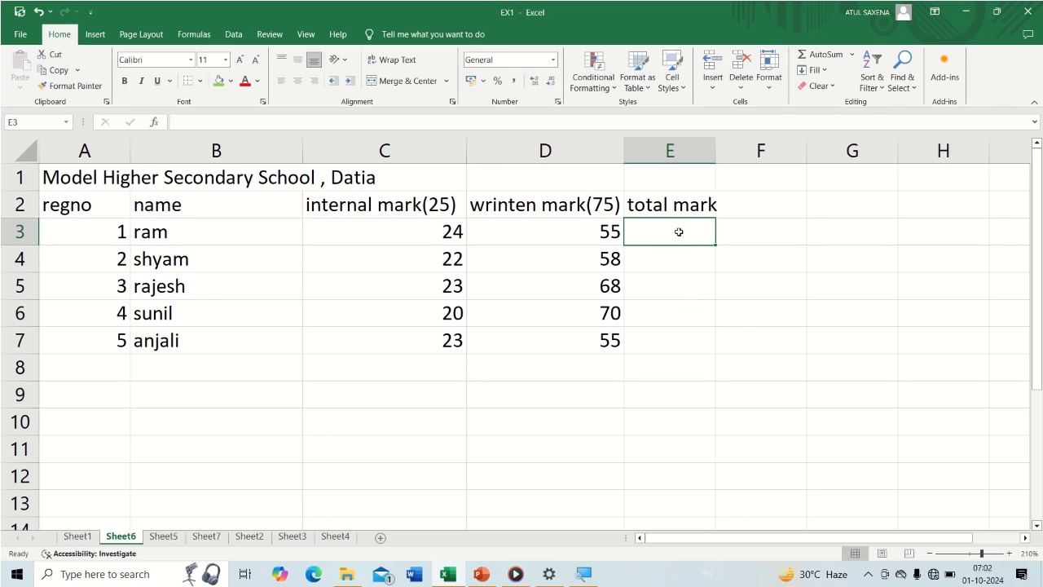
type("=")
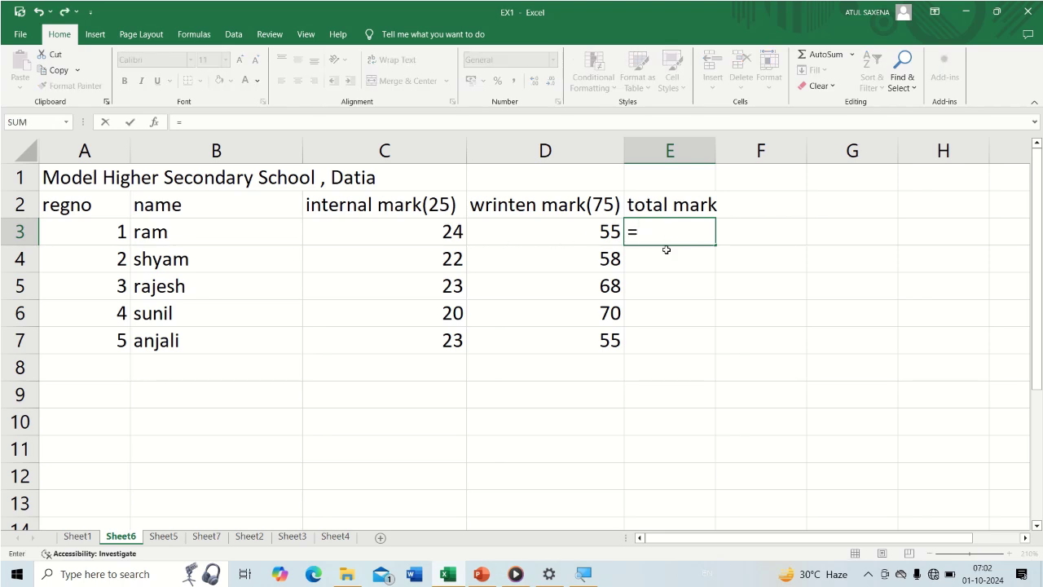
left_click(414, 232)
type("+")
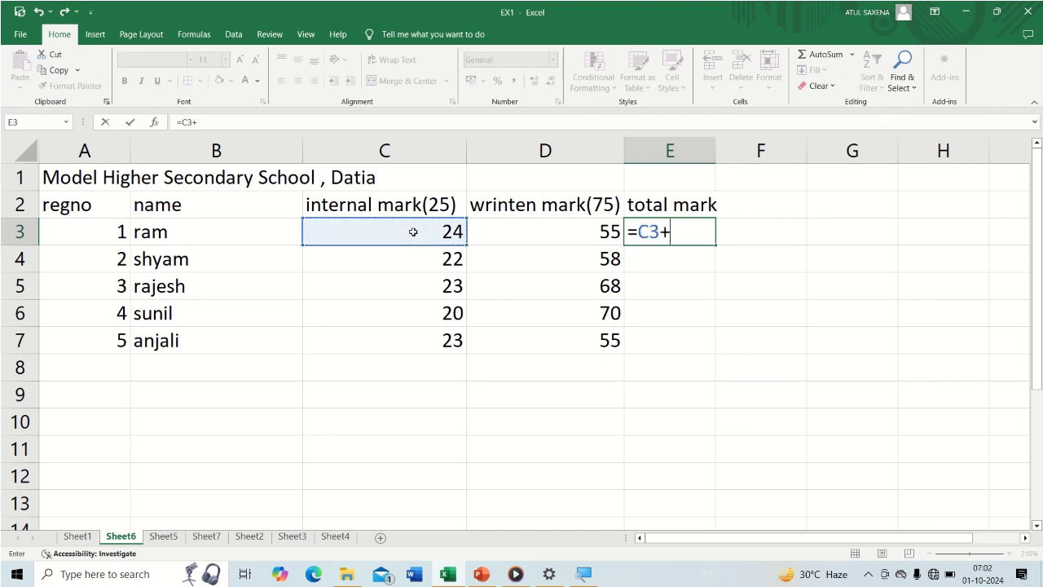
left_click(528, 238)
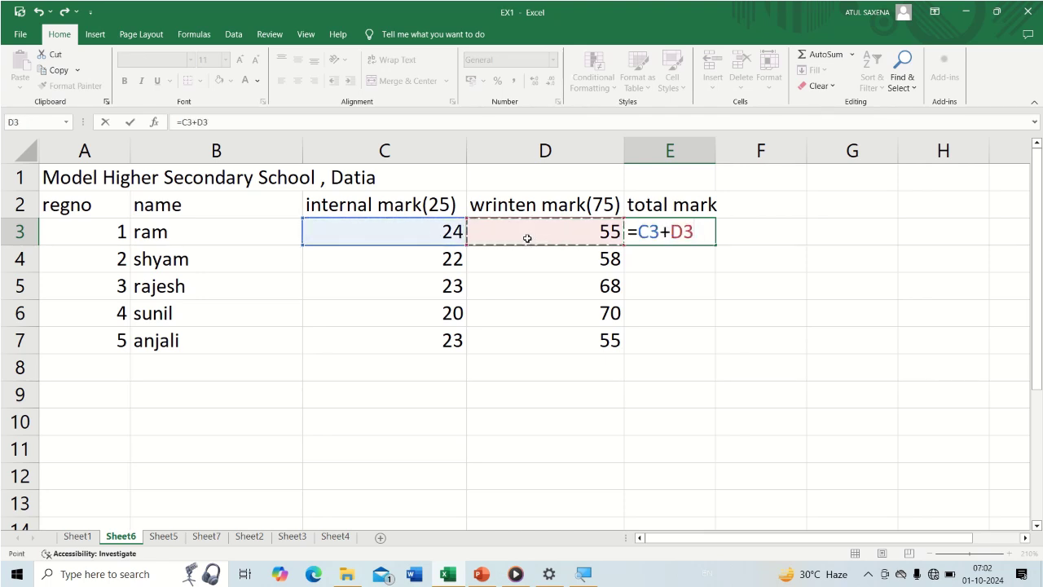
key("Return")
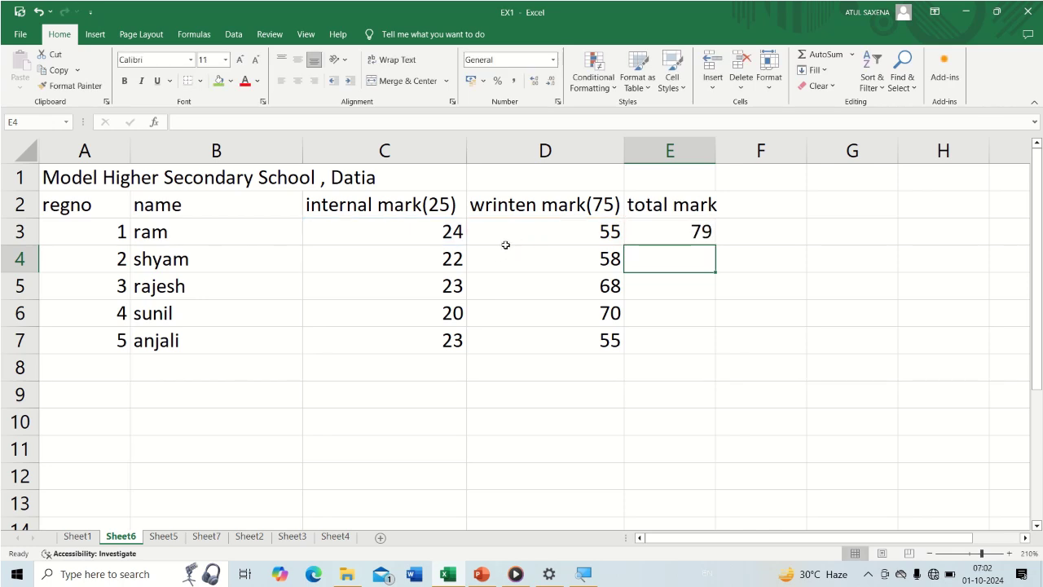
left_click(665, 230)
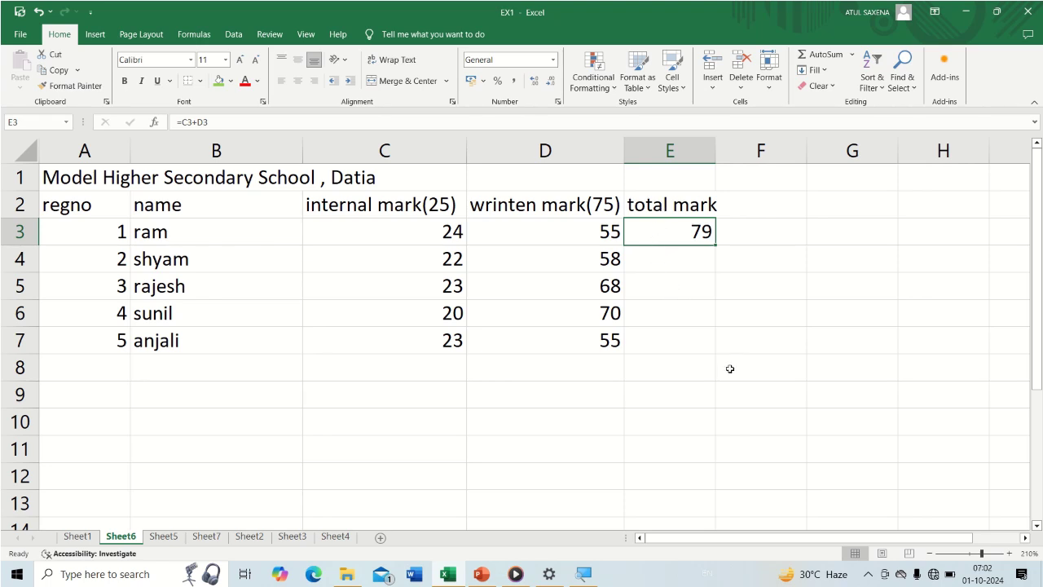
left_click(1010, 553)
Step: Fill E3's formula down to E7, giving totals 80, 91, 90 and 78
left_click(1011, 555)
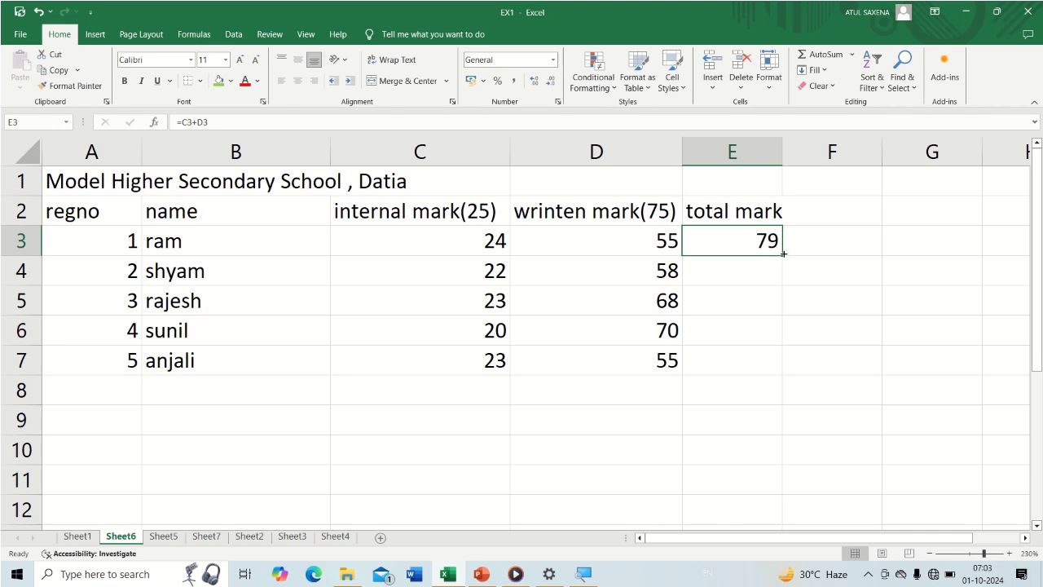
left_click_drag(783, 254, 775, 365)
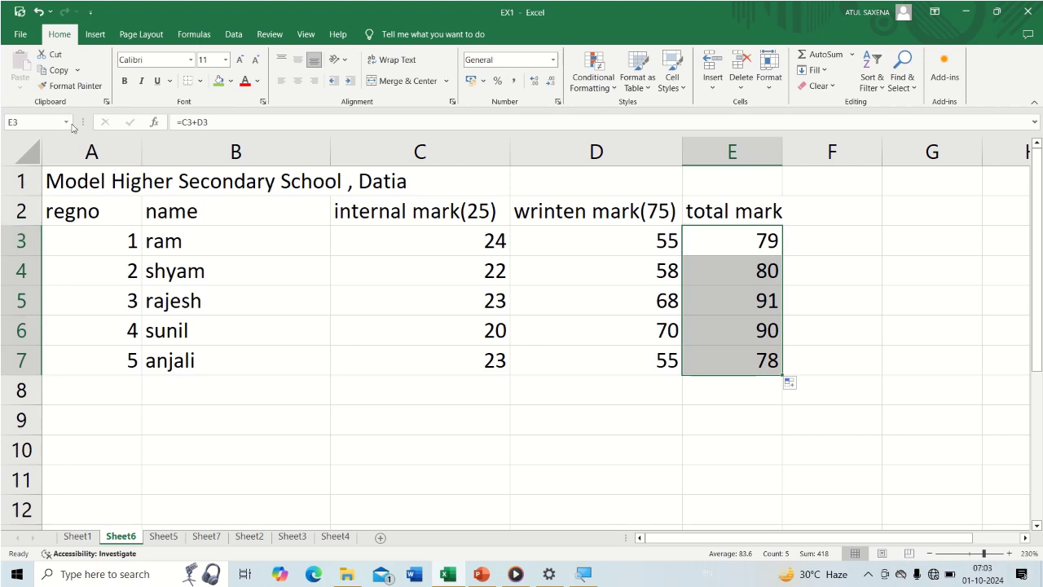
Step: Merge and center the school title across cells A1:E1
left_click(87, 179)
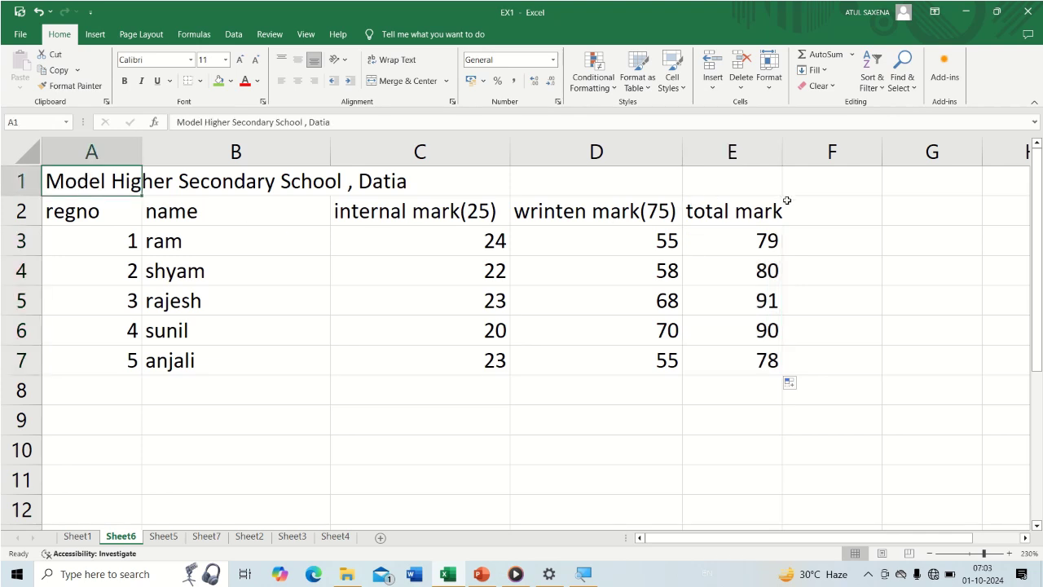
left_click(336, 357)
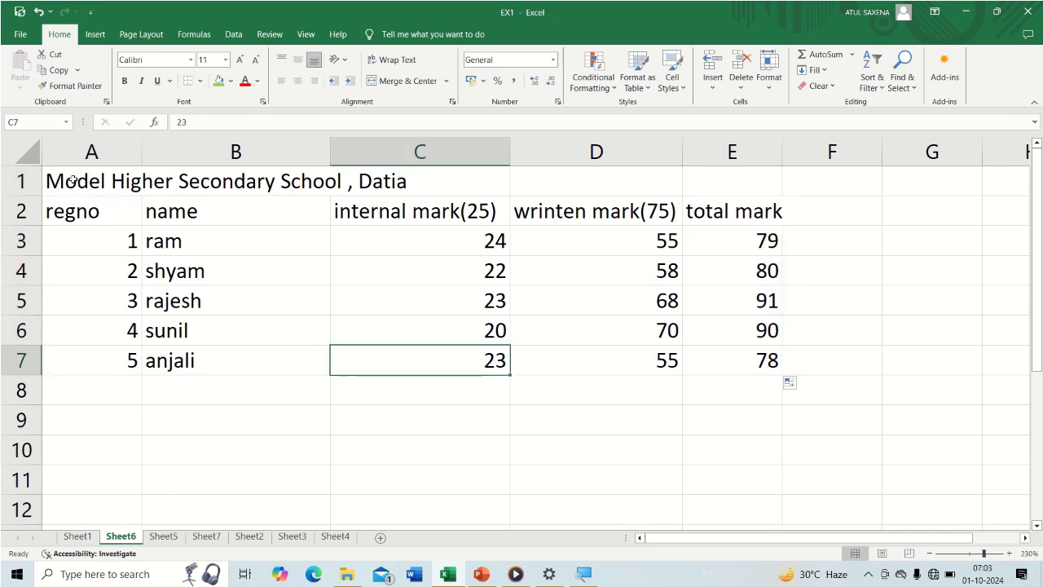
left_click_drag(72, 179, 703, 194)
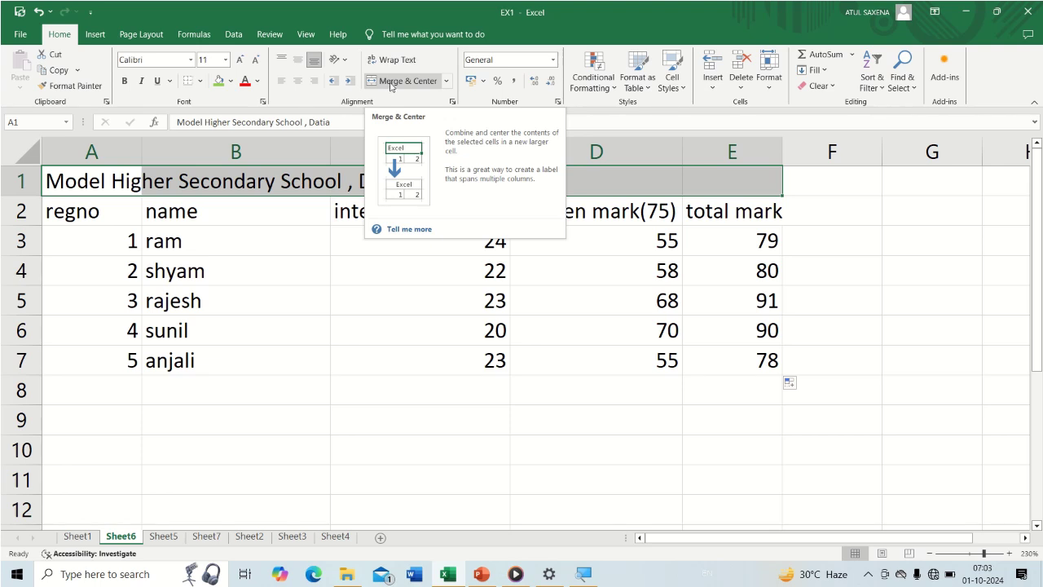
left_click(391, 81)
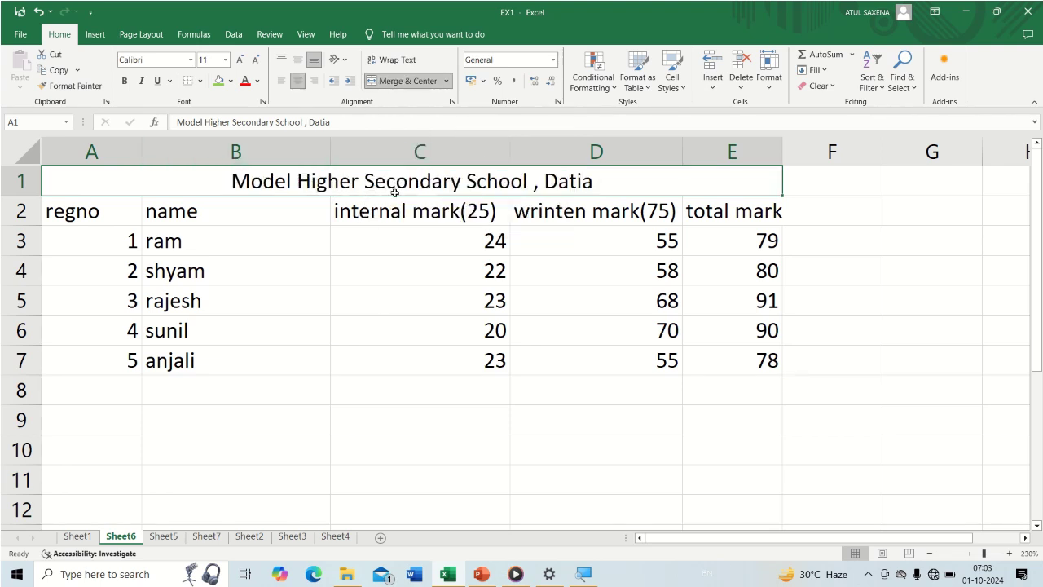
Step: Center-align the marks and totals in C3:E7
left_click(427, 241)
left_click_drag(427, 241, 730, 371)
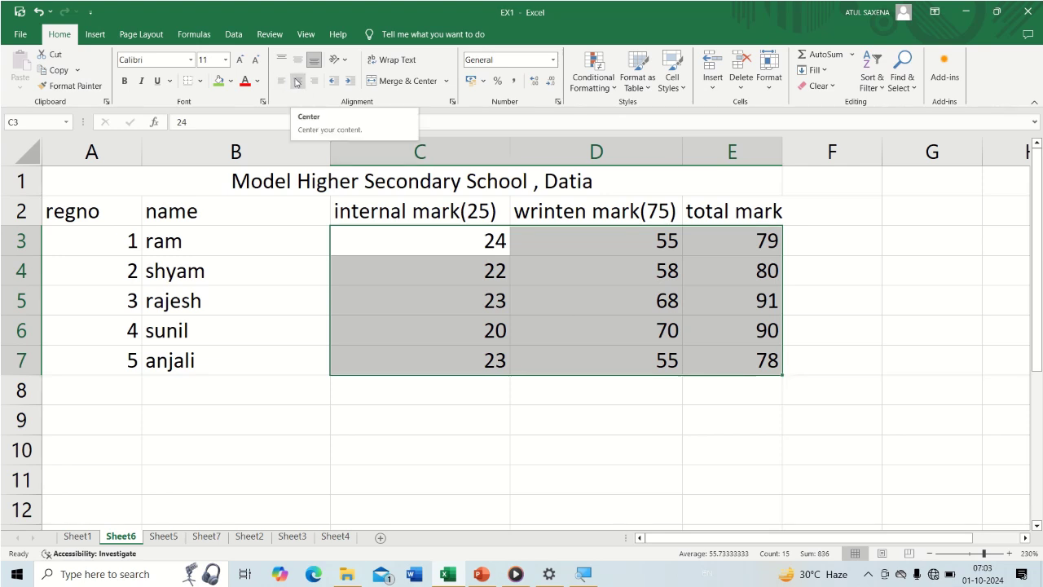
left_click(297, 82)
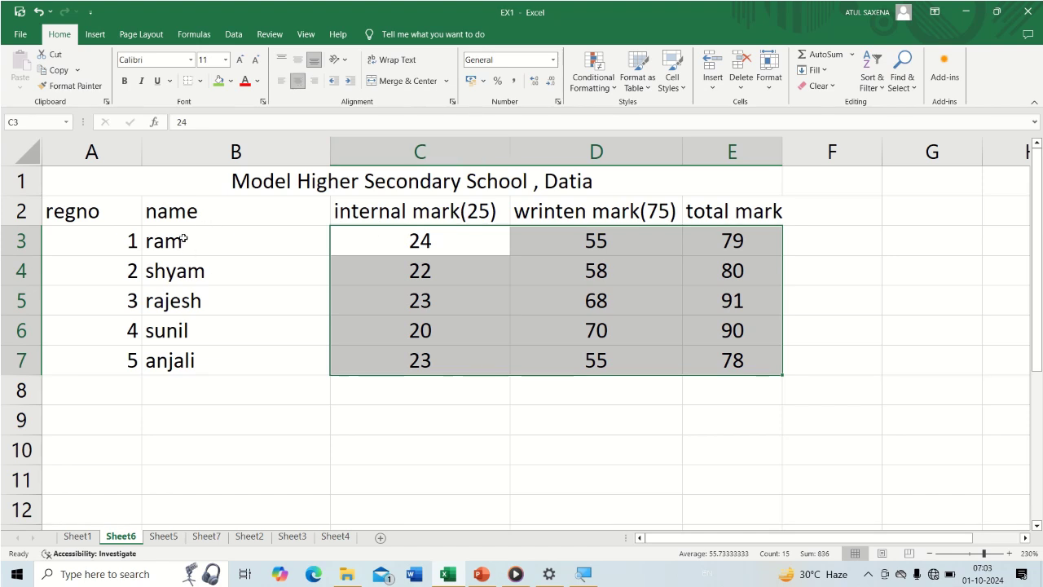
left_click(107, 180)
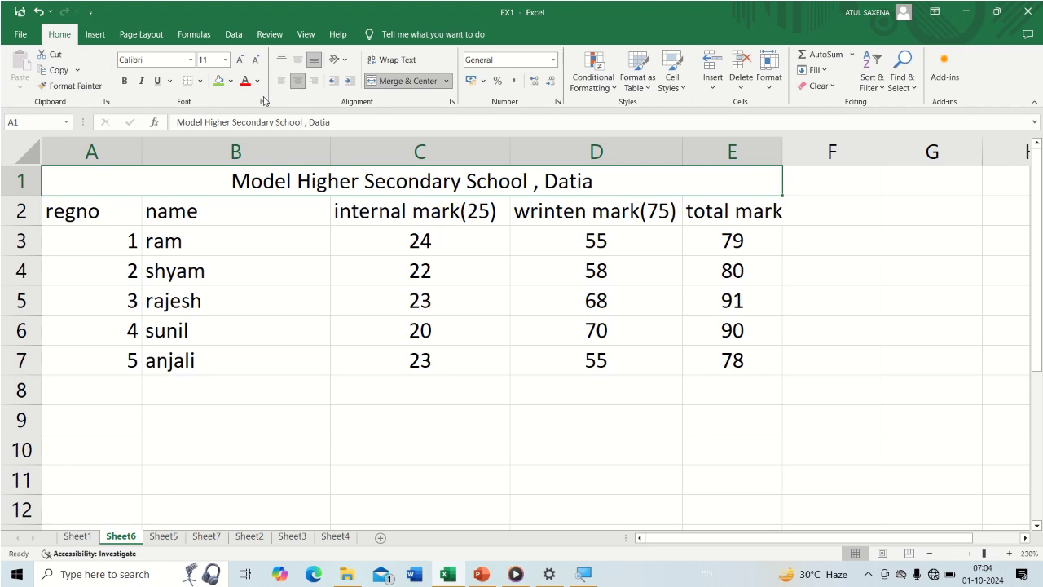
Step: Give the merged title a grey fill and red font colour
left_click(233, 81)
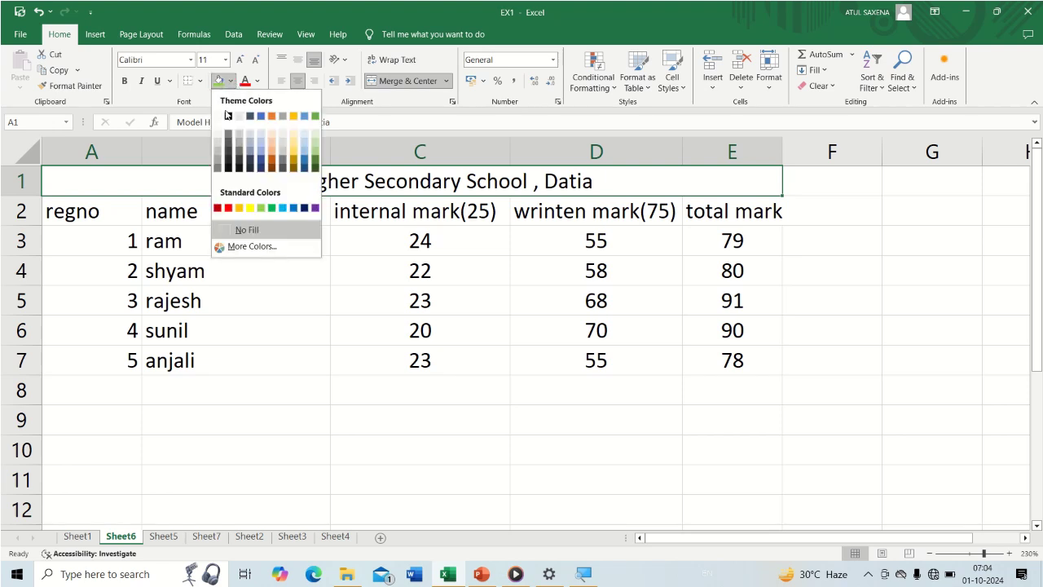
left_click(218, 162)
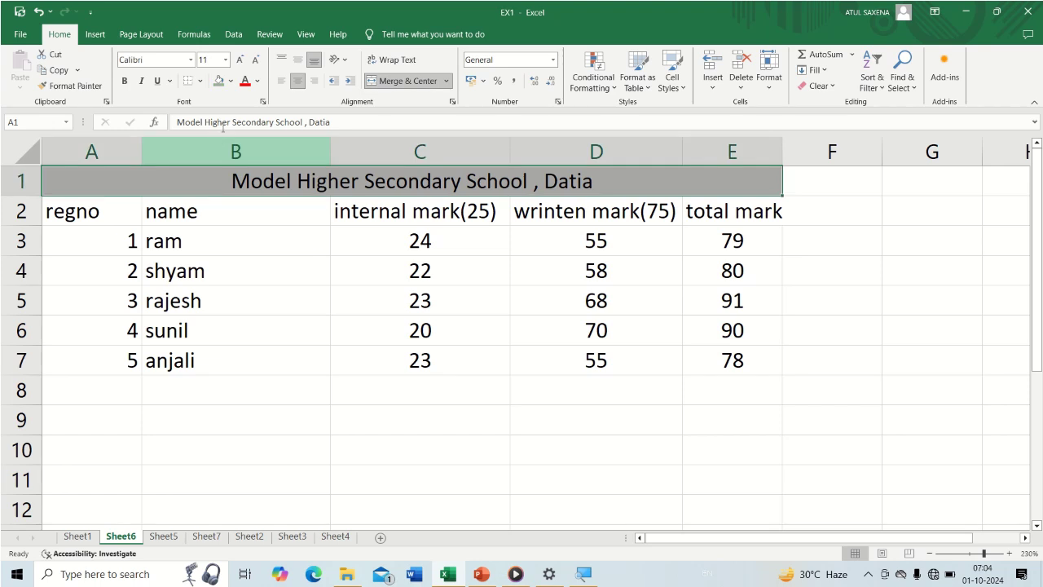
left_click(246, 87)
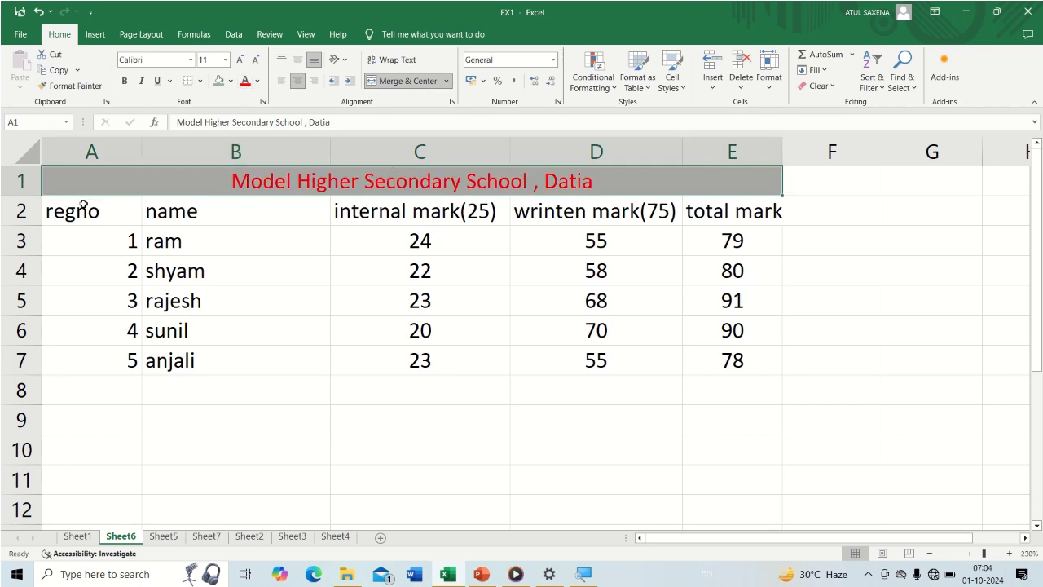
Step: Fill the header row A2:E2 with dark green
left_click_drag(83, 205, 742, 220)
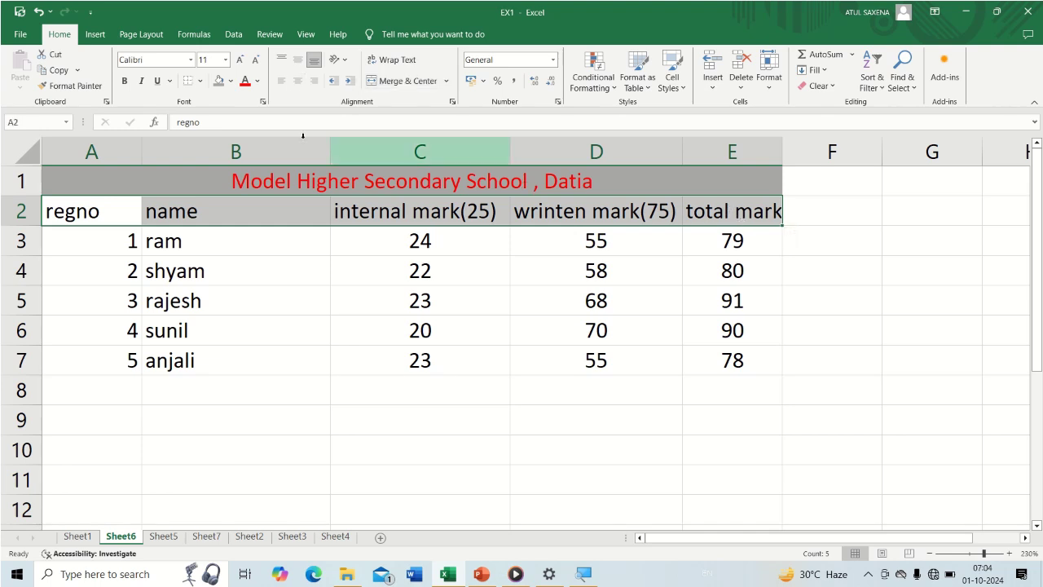
left_click(230, 82)
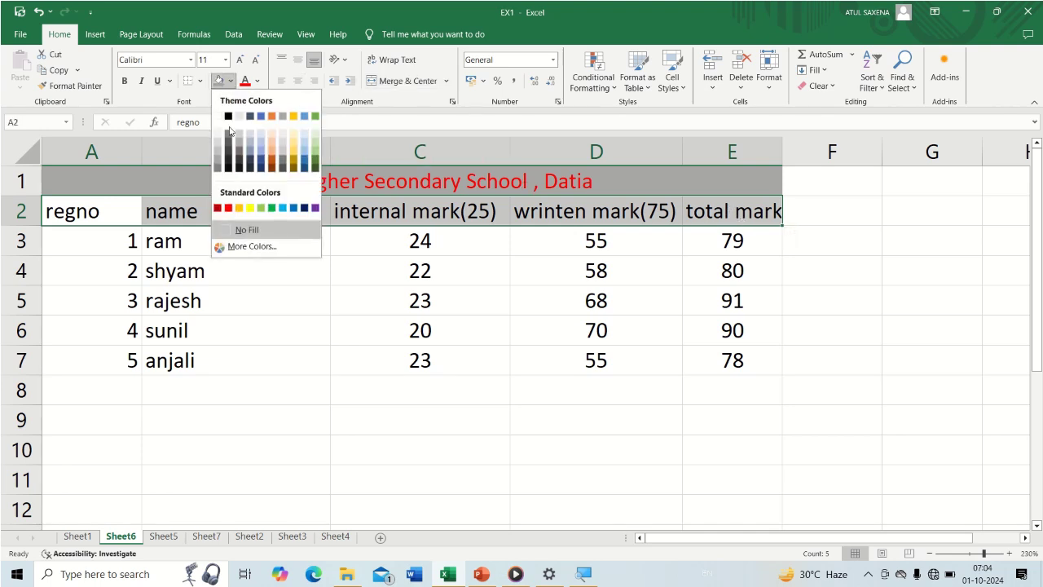
left_click(315, 163)
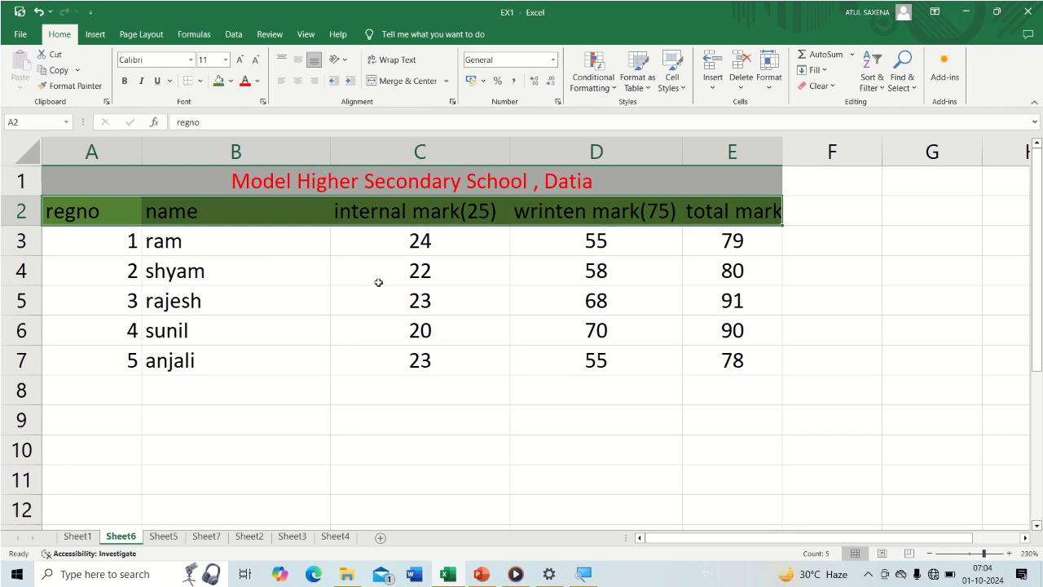
left_click(825, 302)
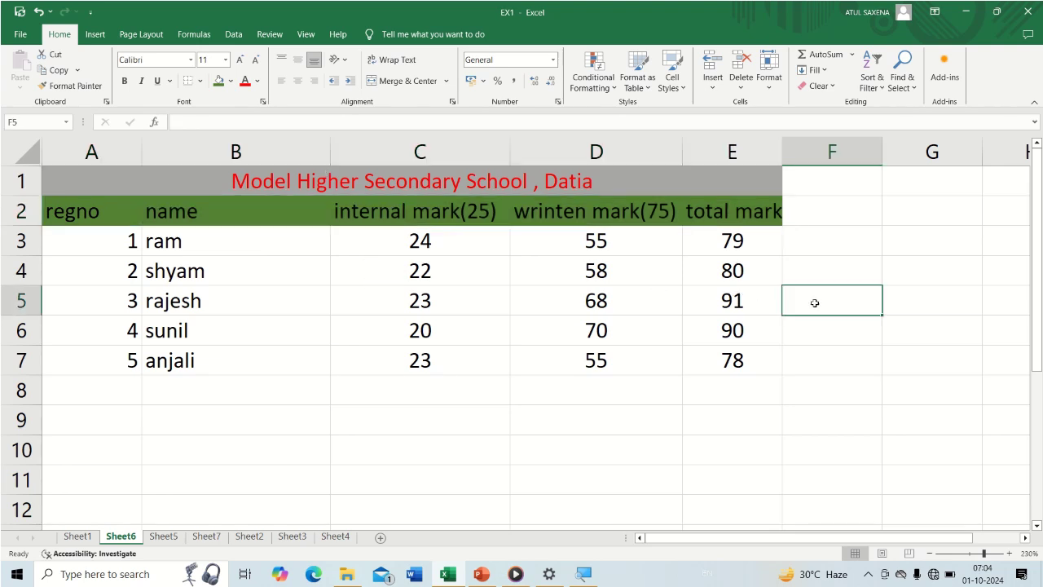
Step: Apply All Borders to the whole marks table A1:E7
left_click_drag(174, 177, 169, 362)
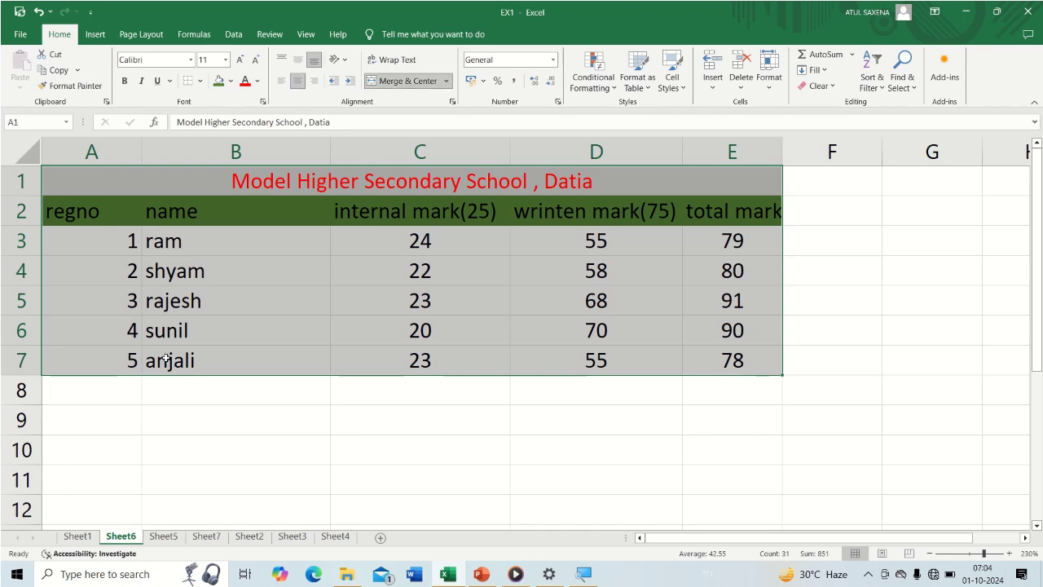
left_click(201, 81)
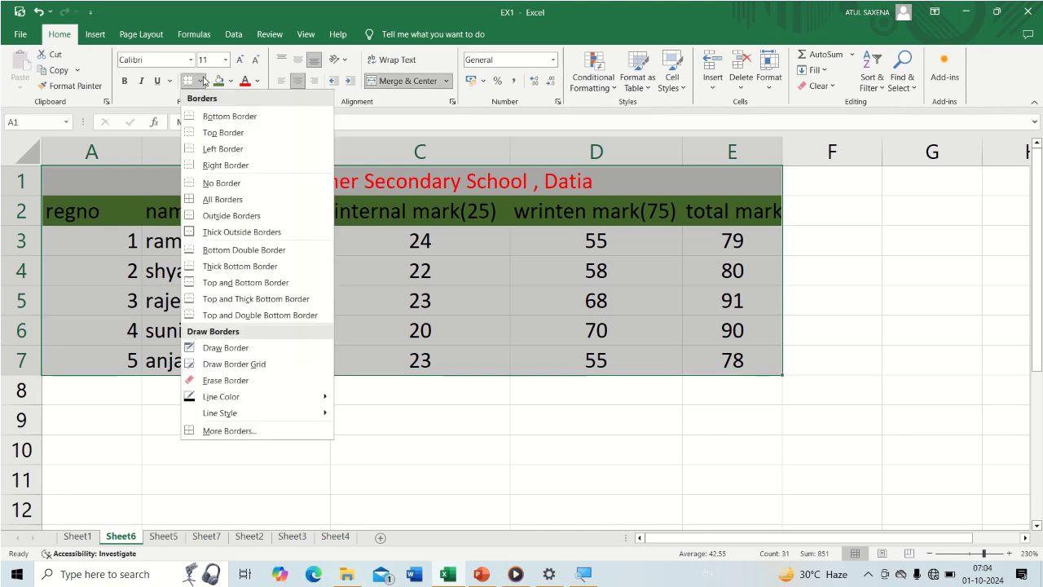
left_click(217, 199)
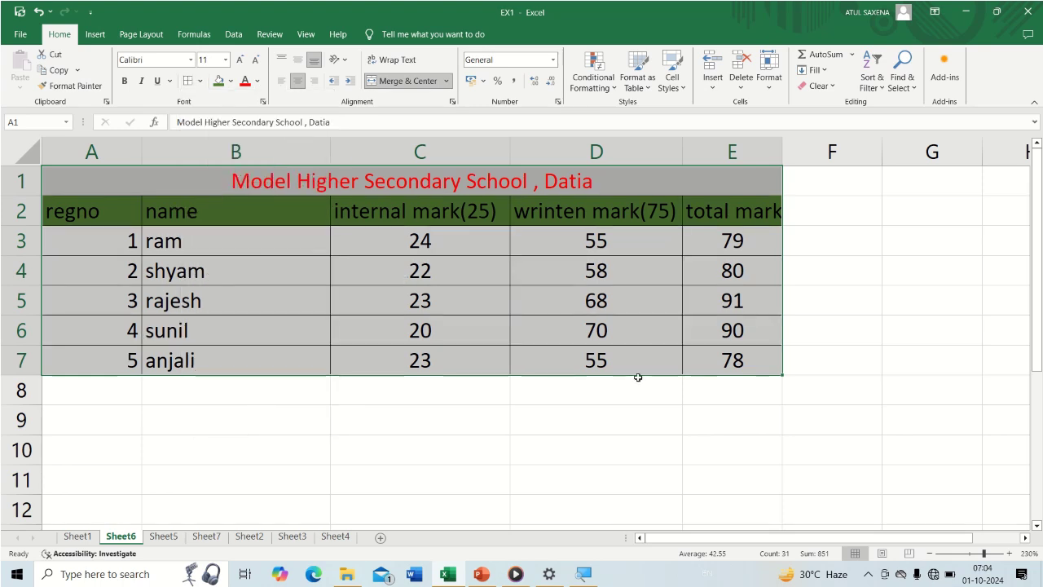
left_click(895, 320)
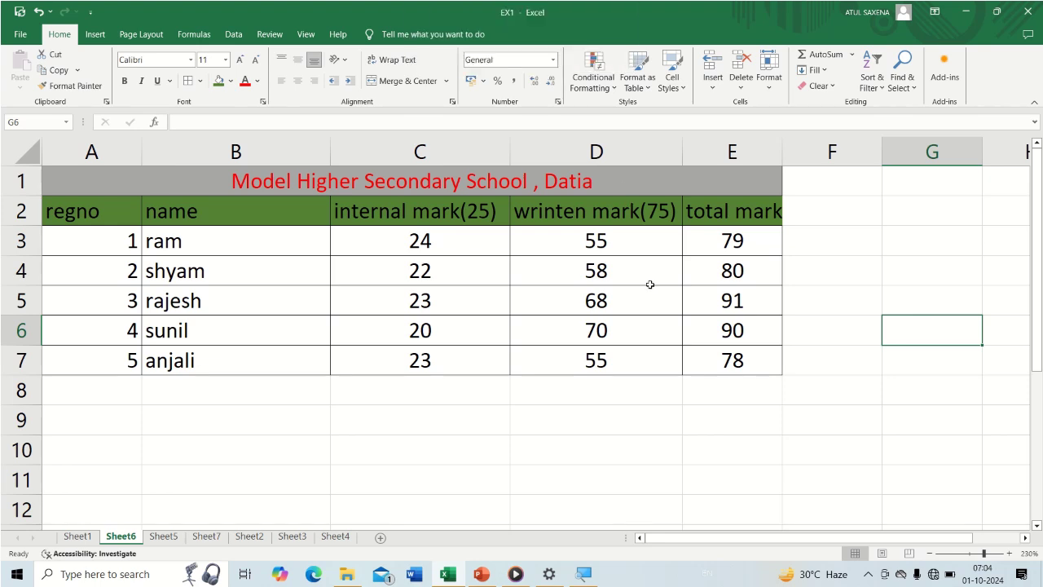
mouse_move(488, 10)
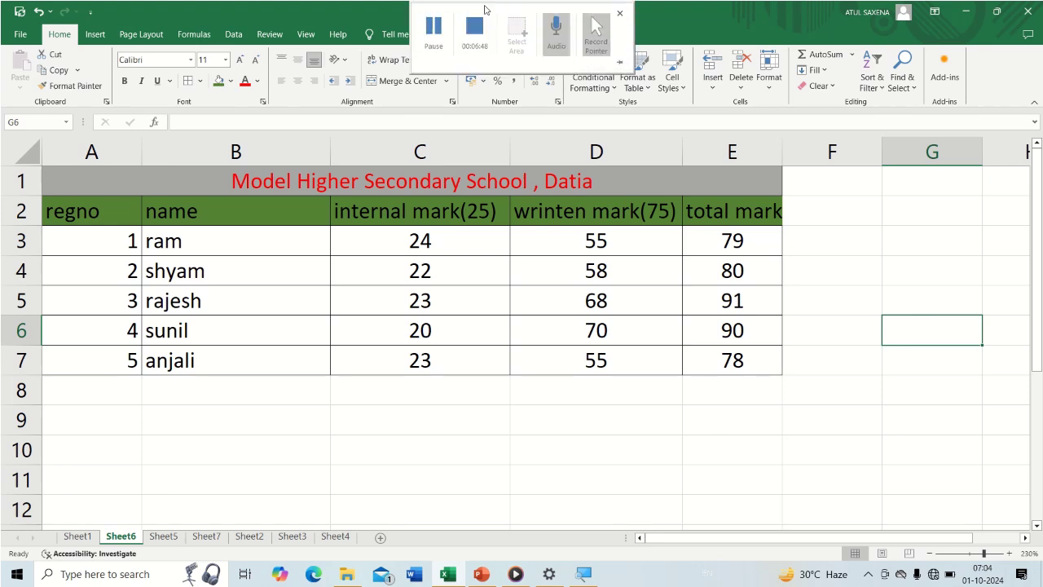